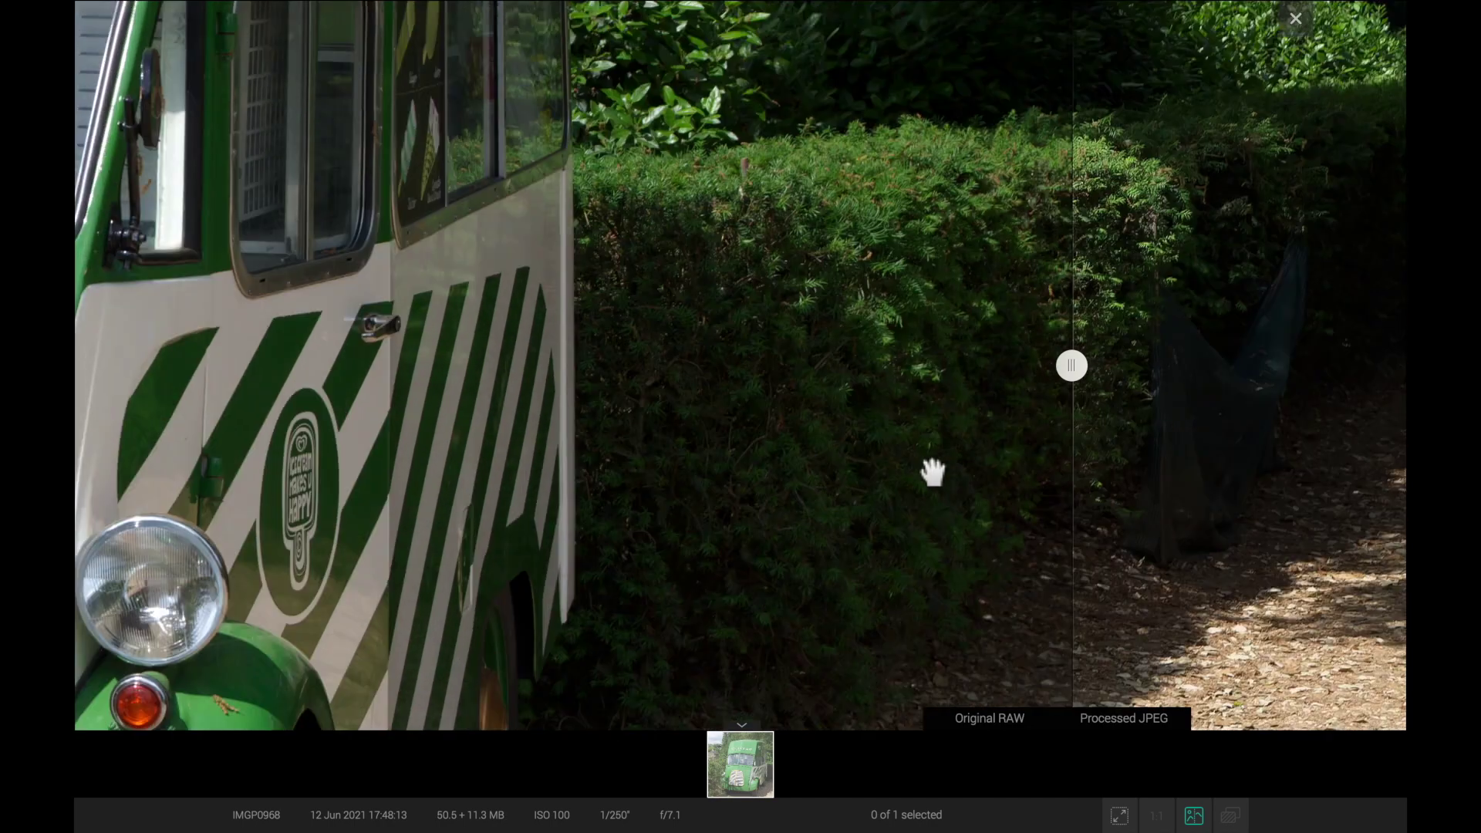
Compare the original RAW with the processed JPEG across the hedge and the van's side, and close the comparison view
left_click_drag(1081, 382, 1275, 430)
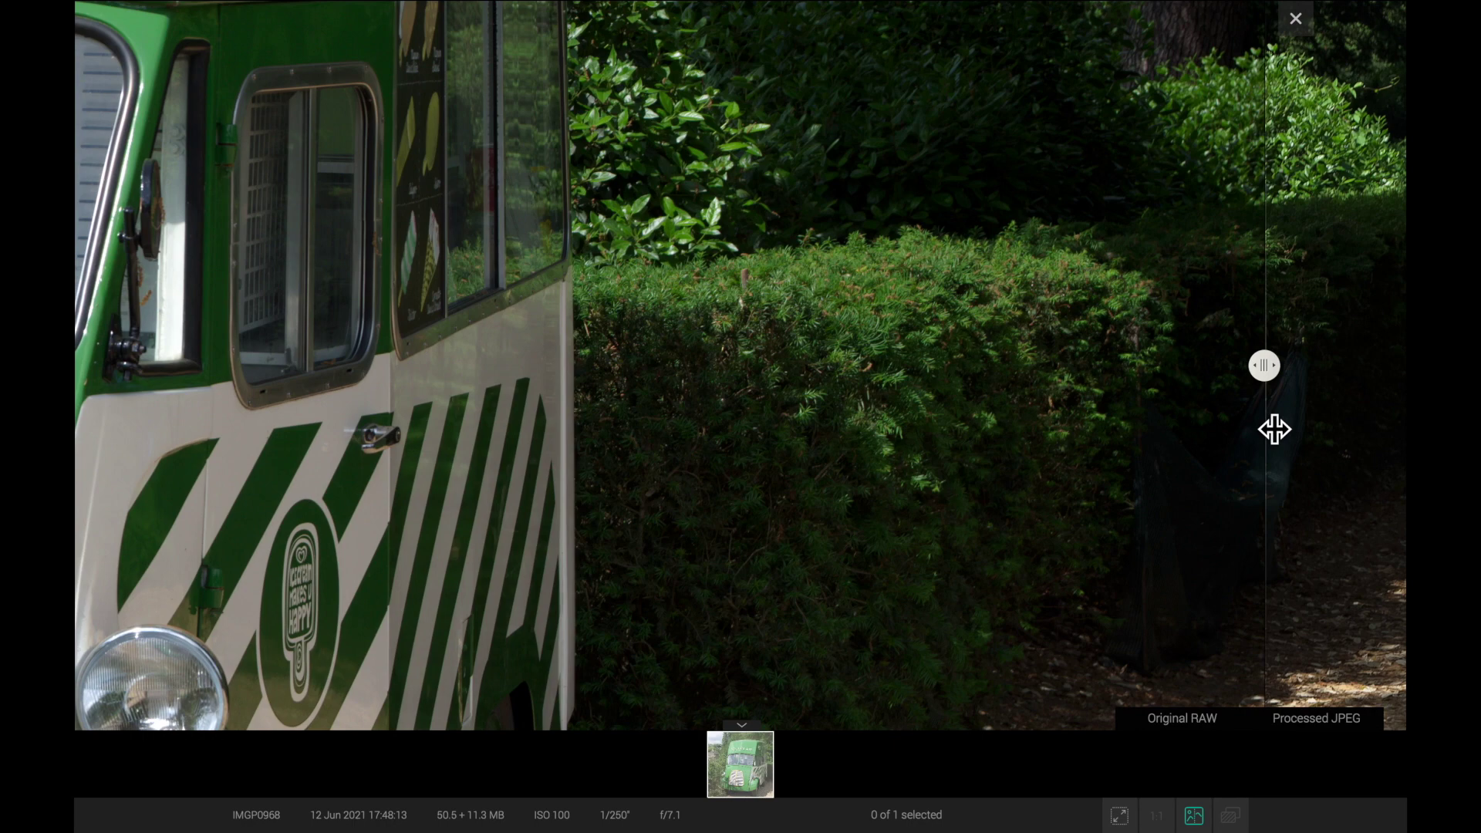
left_click_drag(1274, 429, 349, 374)
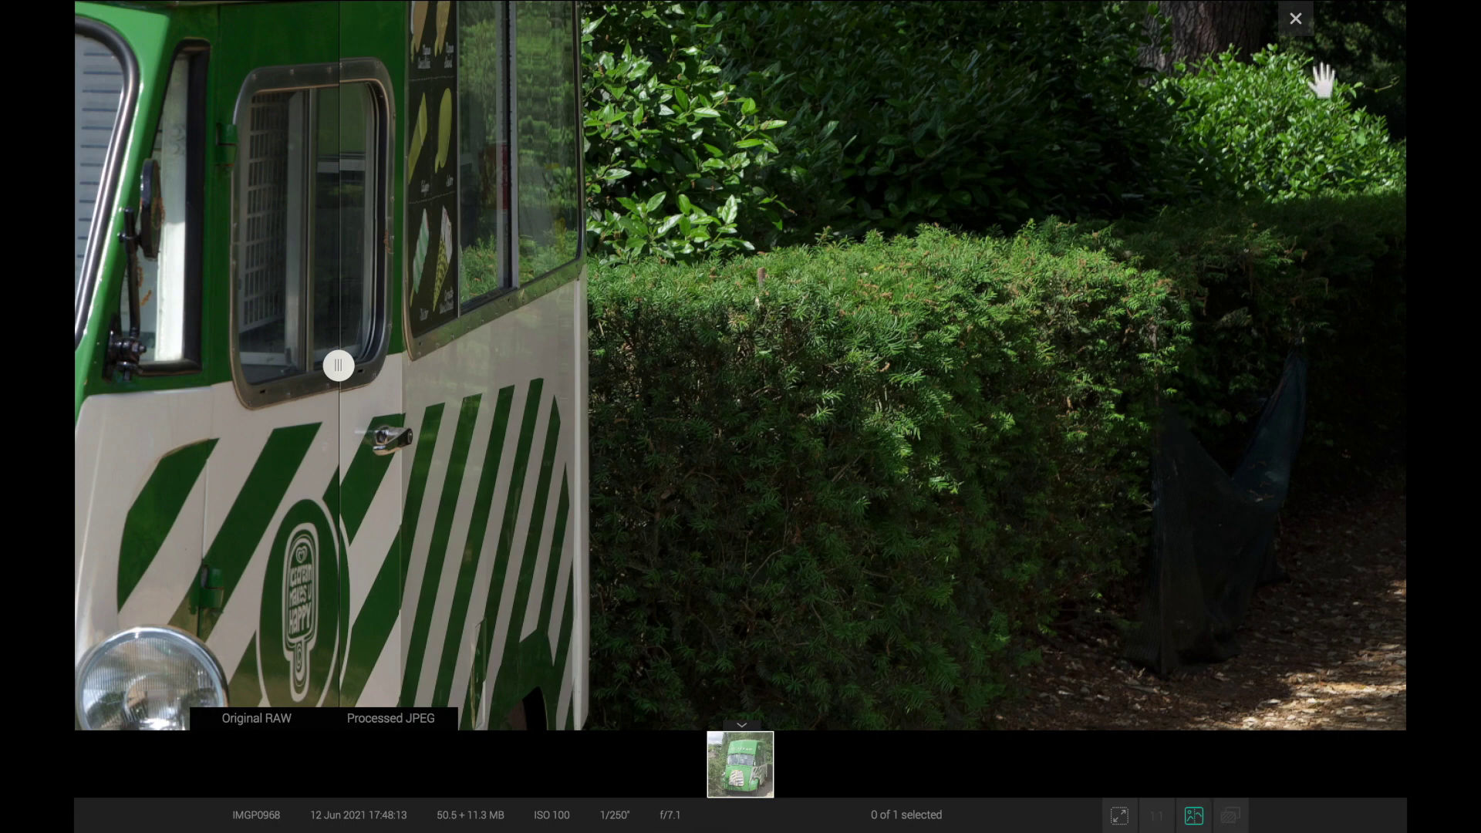
left_click(1302, 33)
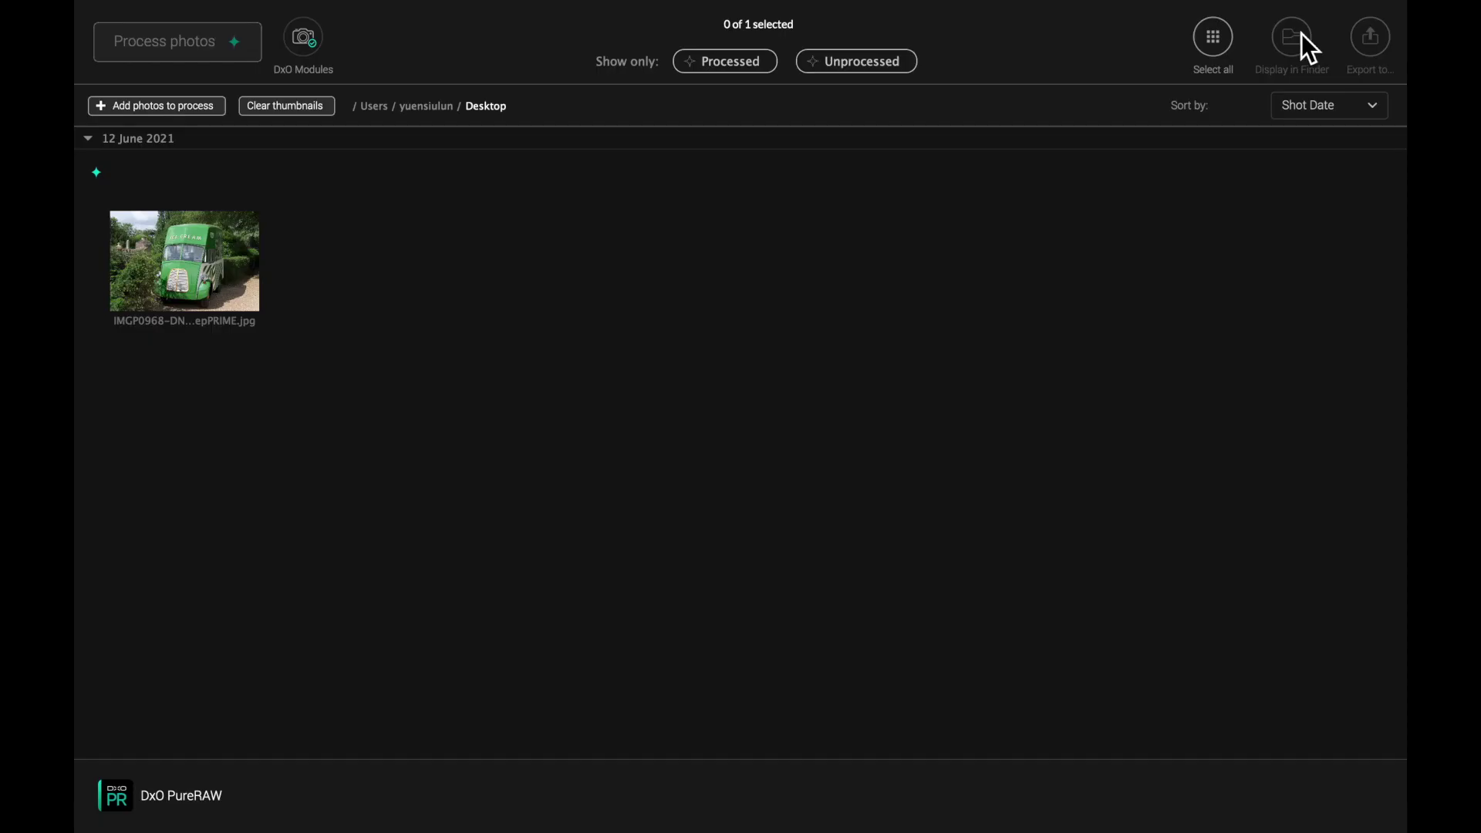
Process the ice cream van photo with DeepPRIME as a JPG at quality 90 into the 'DxO' folder beside the original
left_click(208, 284)
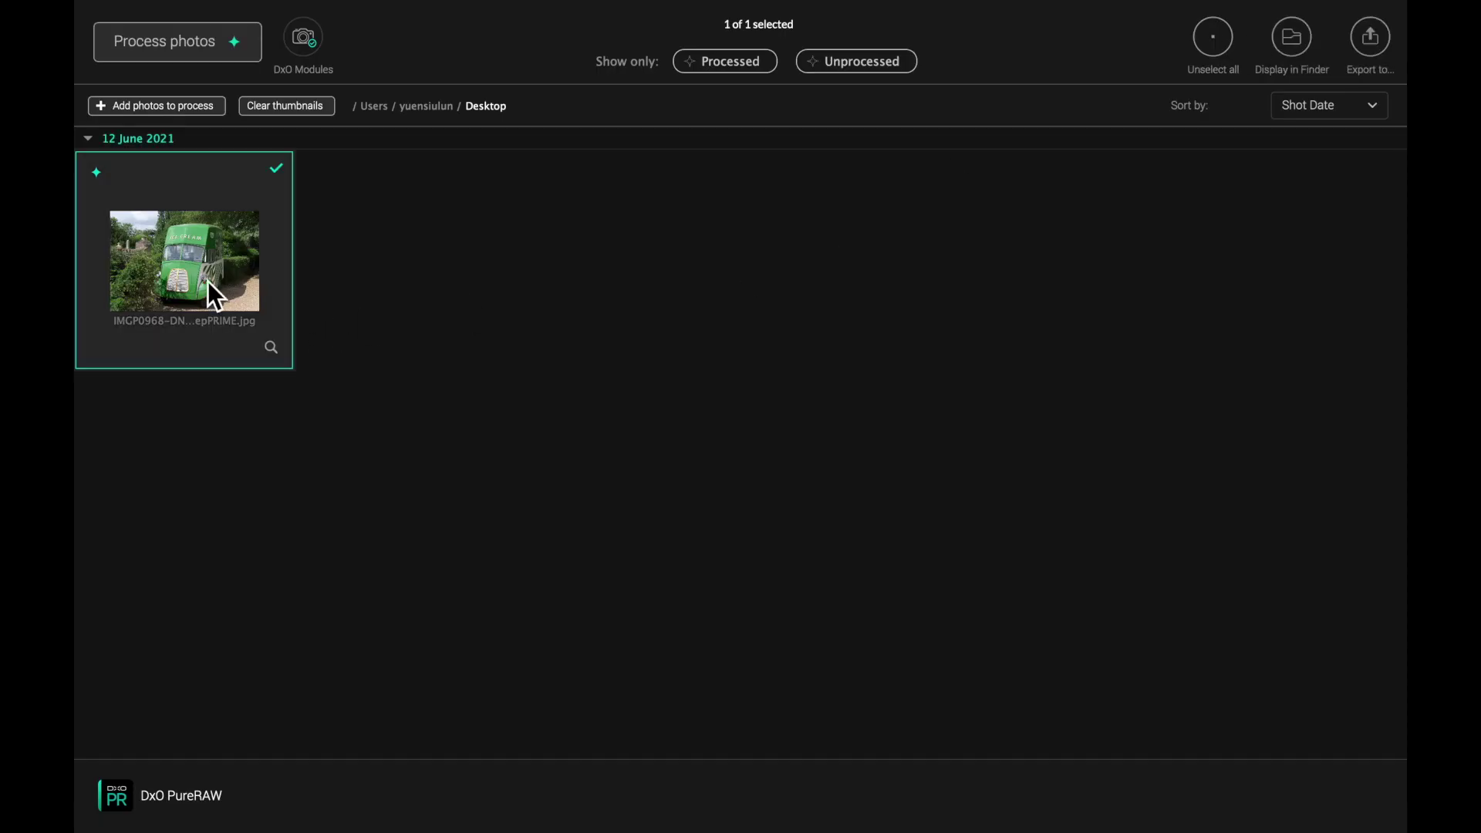
left_click(194, 50)
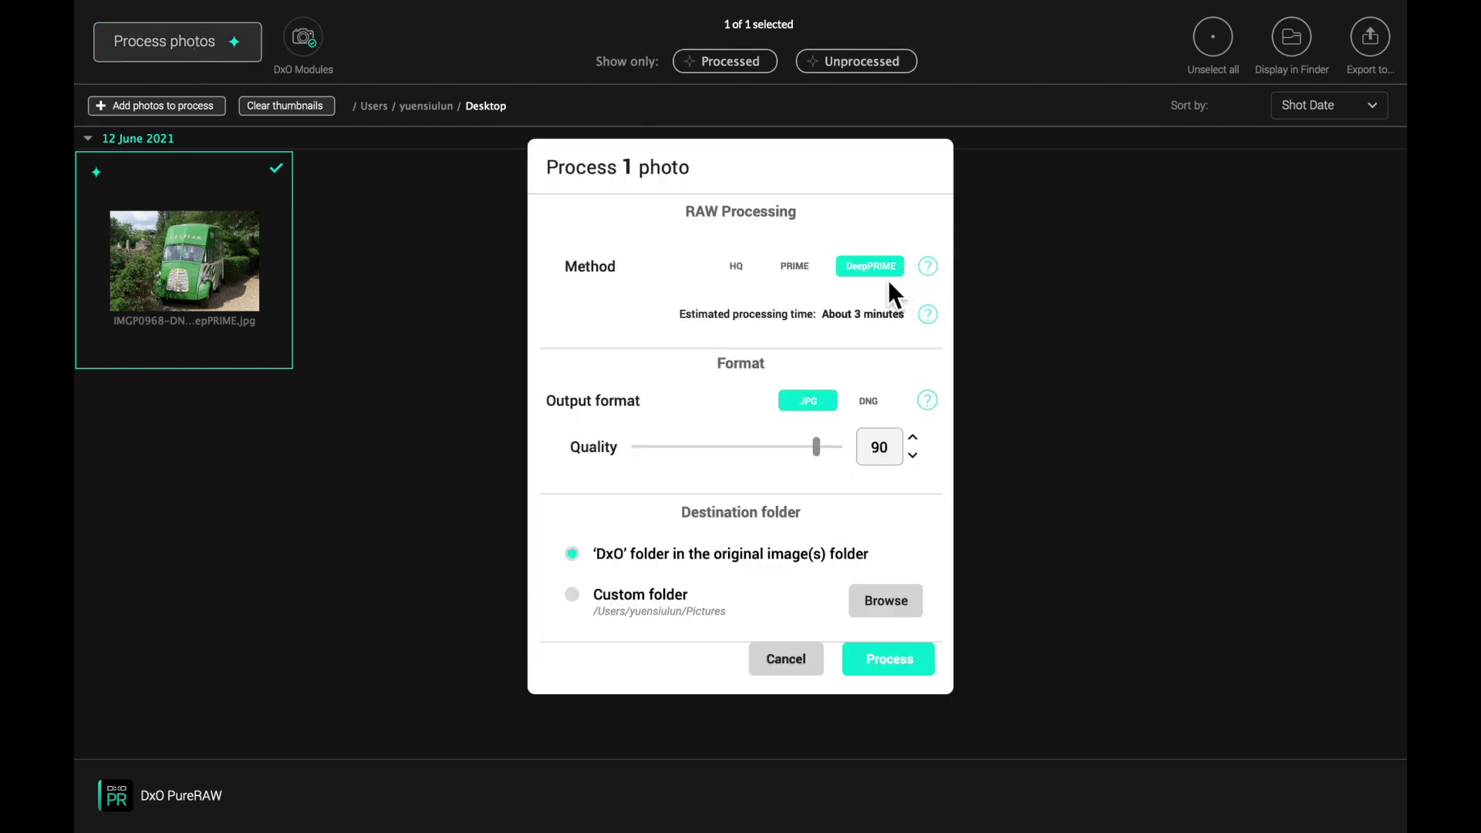
left_click(903, 662)
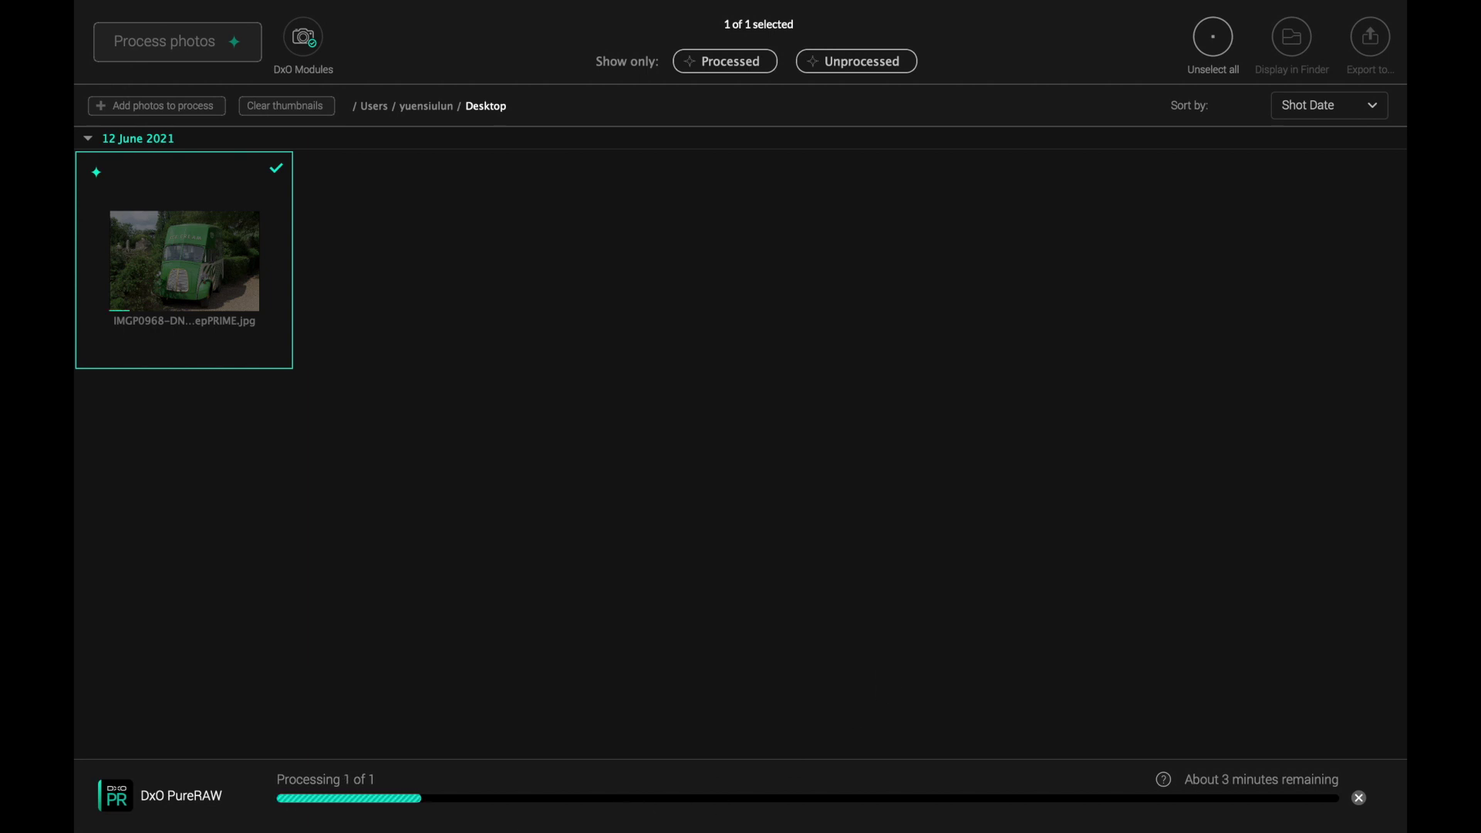
mouse_move(401, 824)
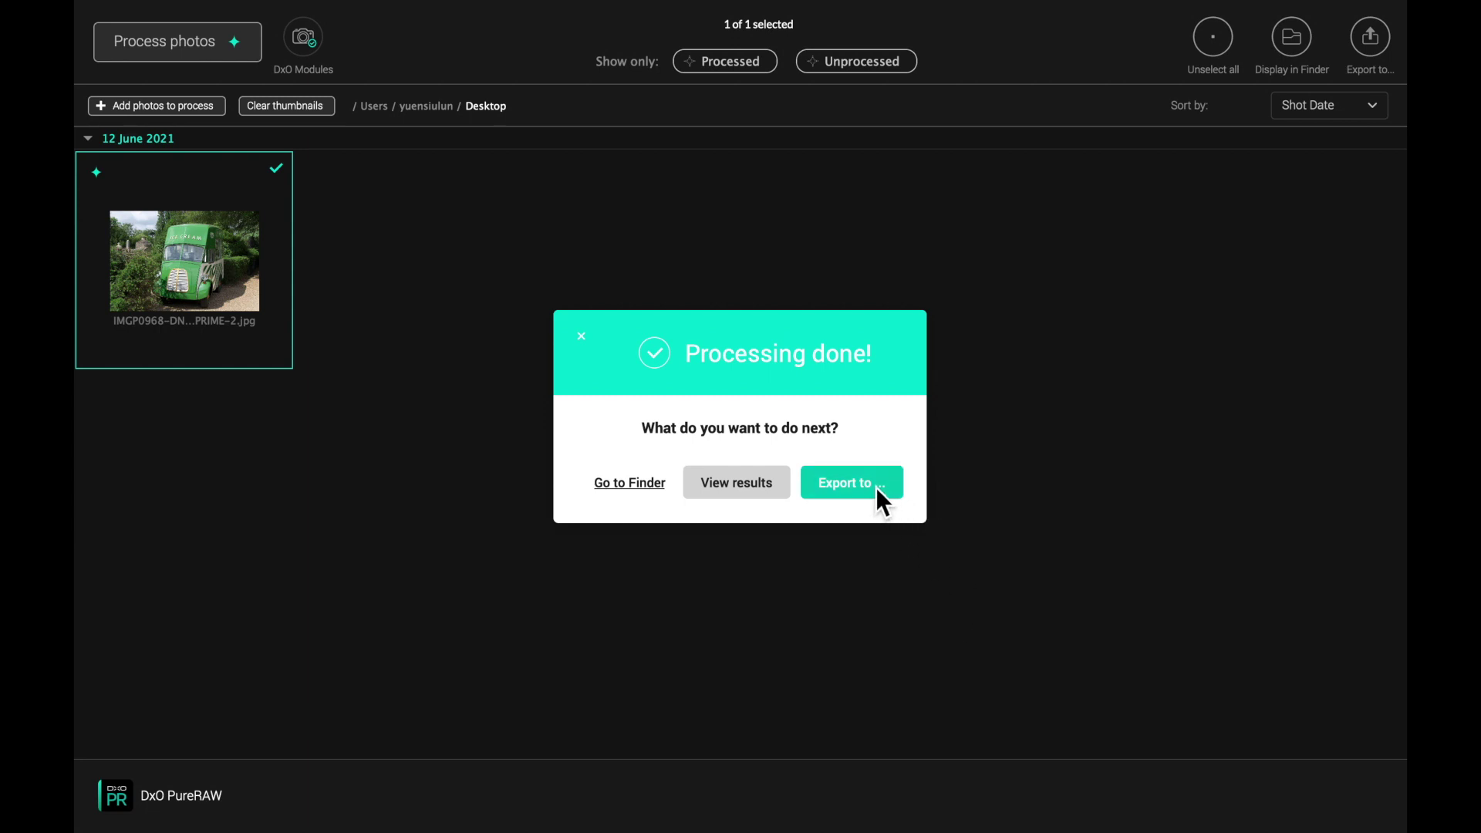
Compare the new DeepPRIME result with the original RAW at full size and 1:1 around the bushes, and return to the thumbnails
left_click(767, 485)
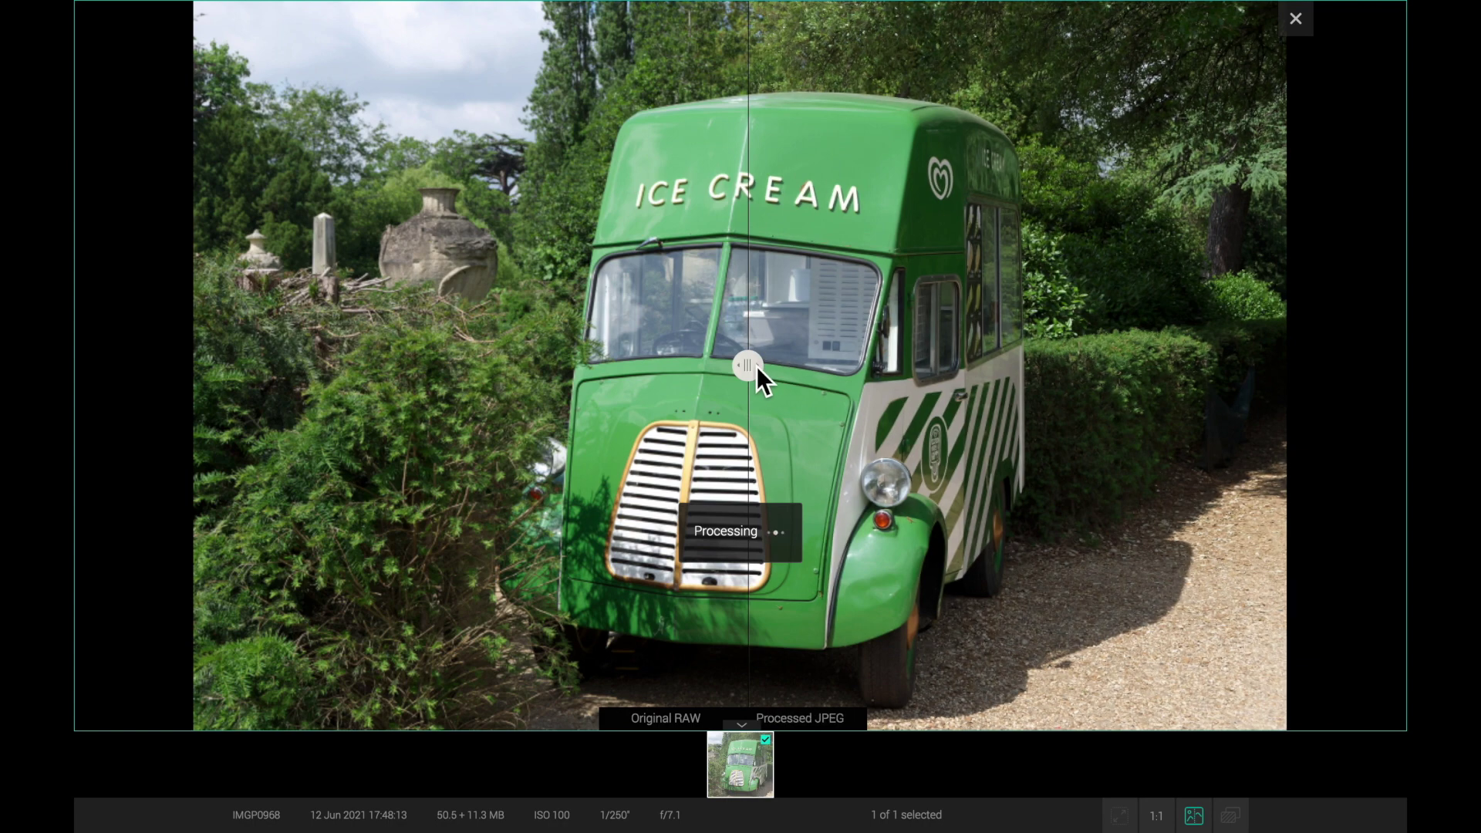
left_click_drag(757, 367, 87, 375)
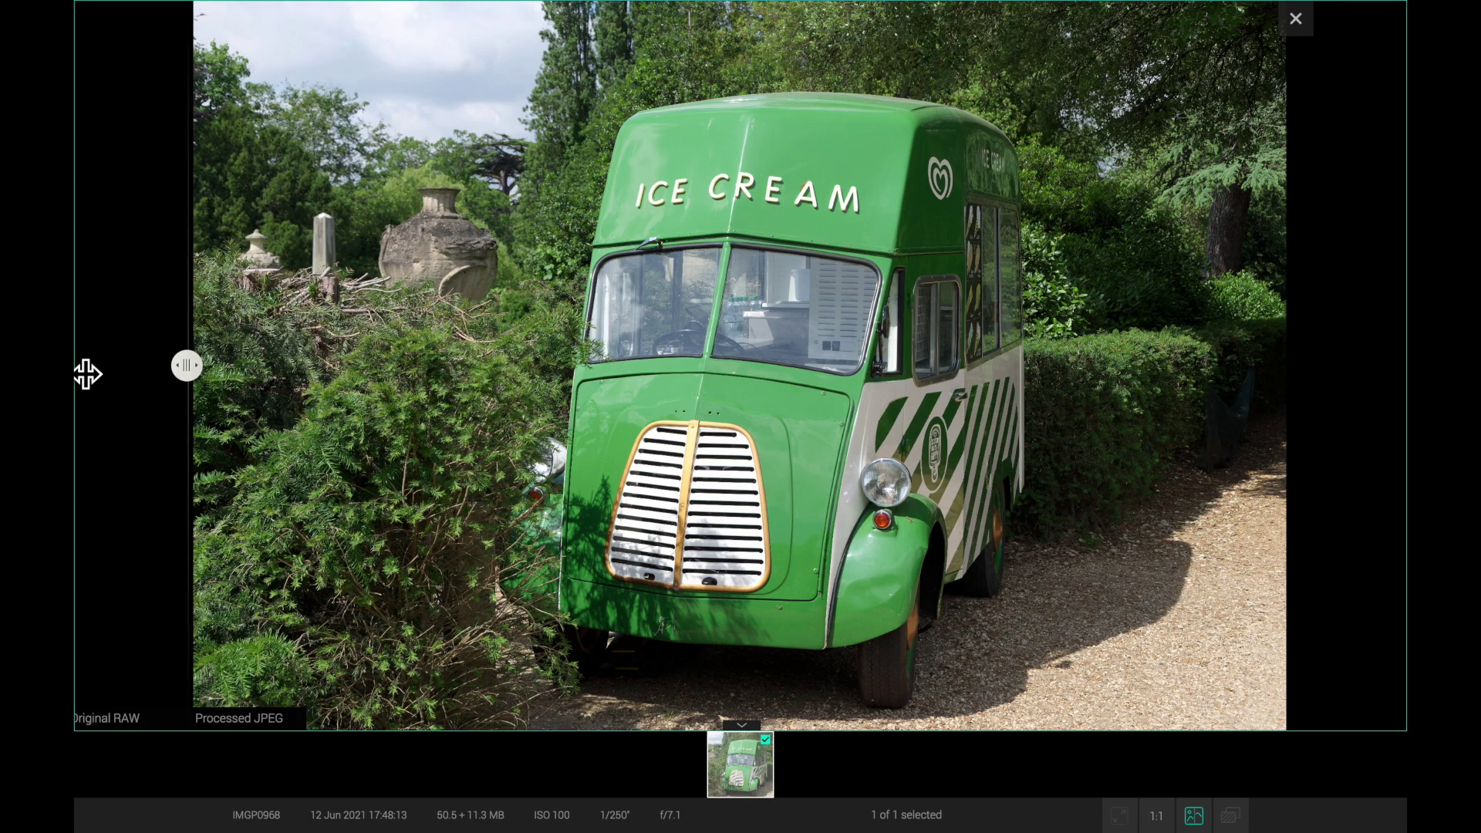
left_click_drag(85, 373, 346, 472)
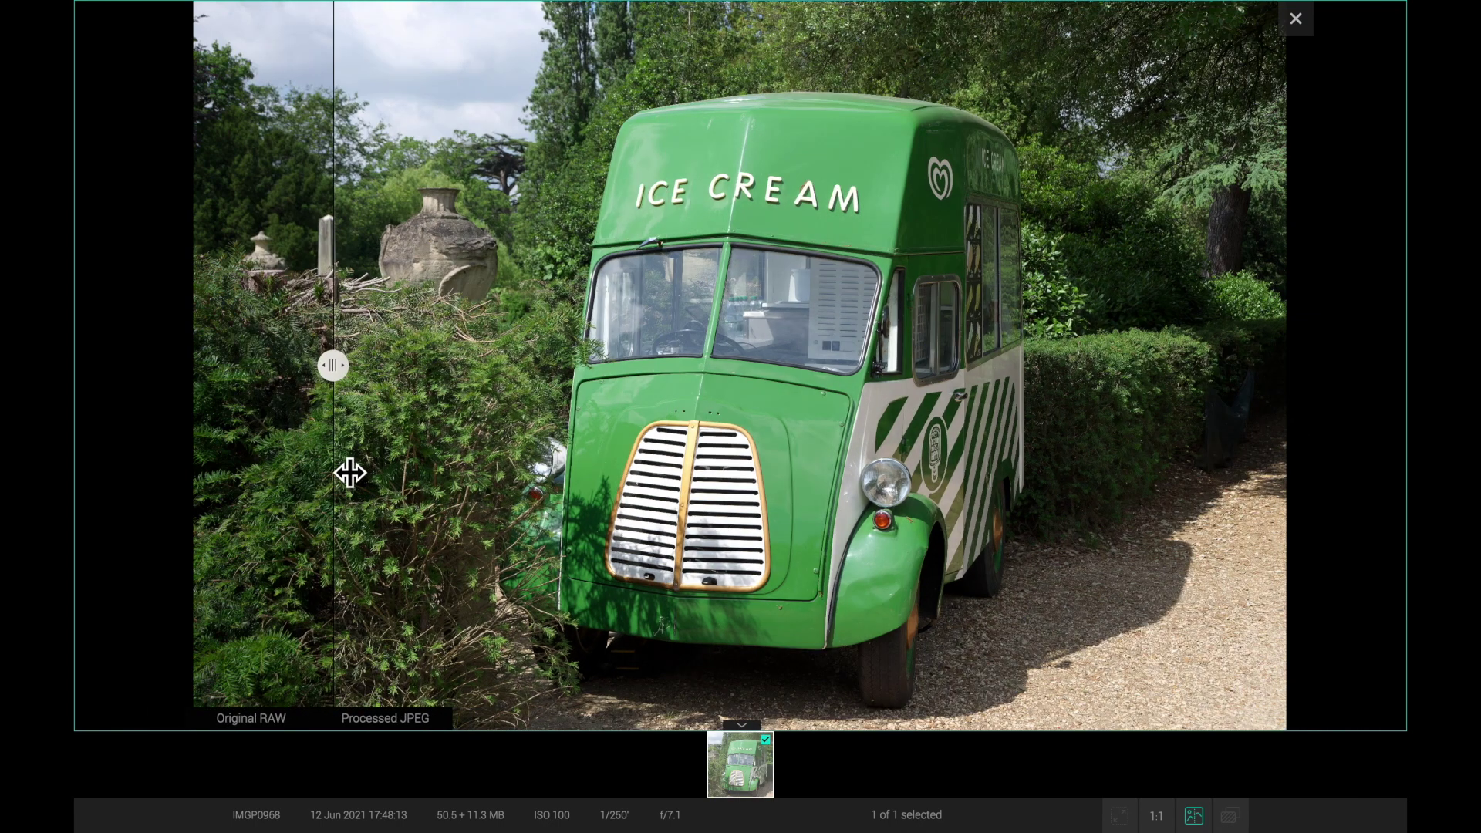
left_click(1157, 816)
left_click_drag(568, 354, 352, 396)
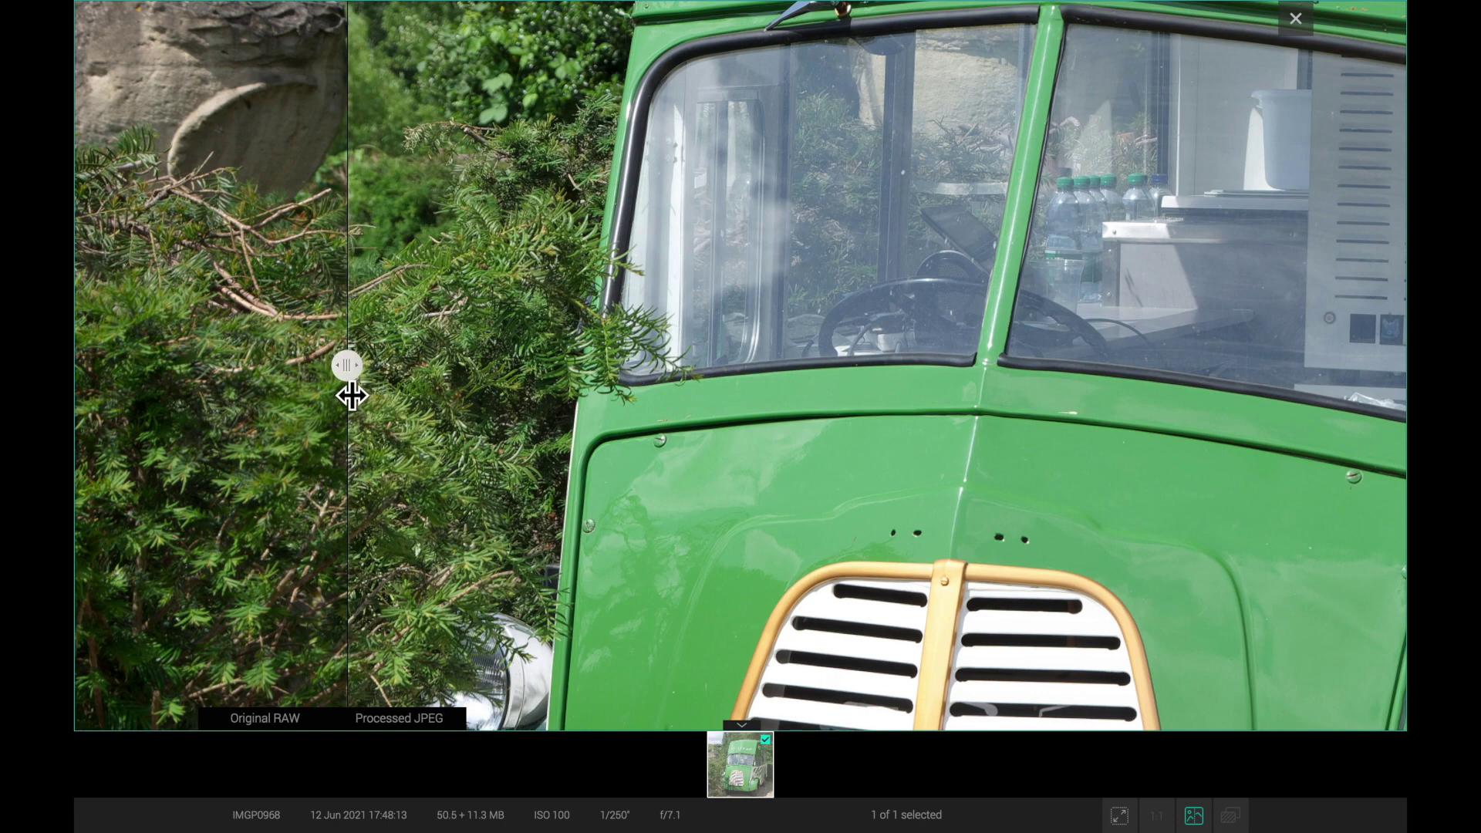
left_click(1296, 19)
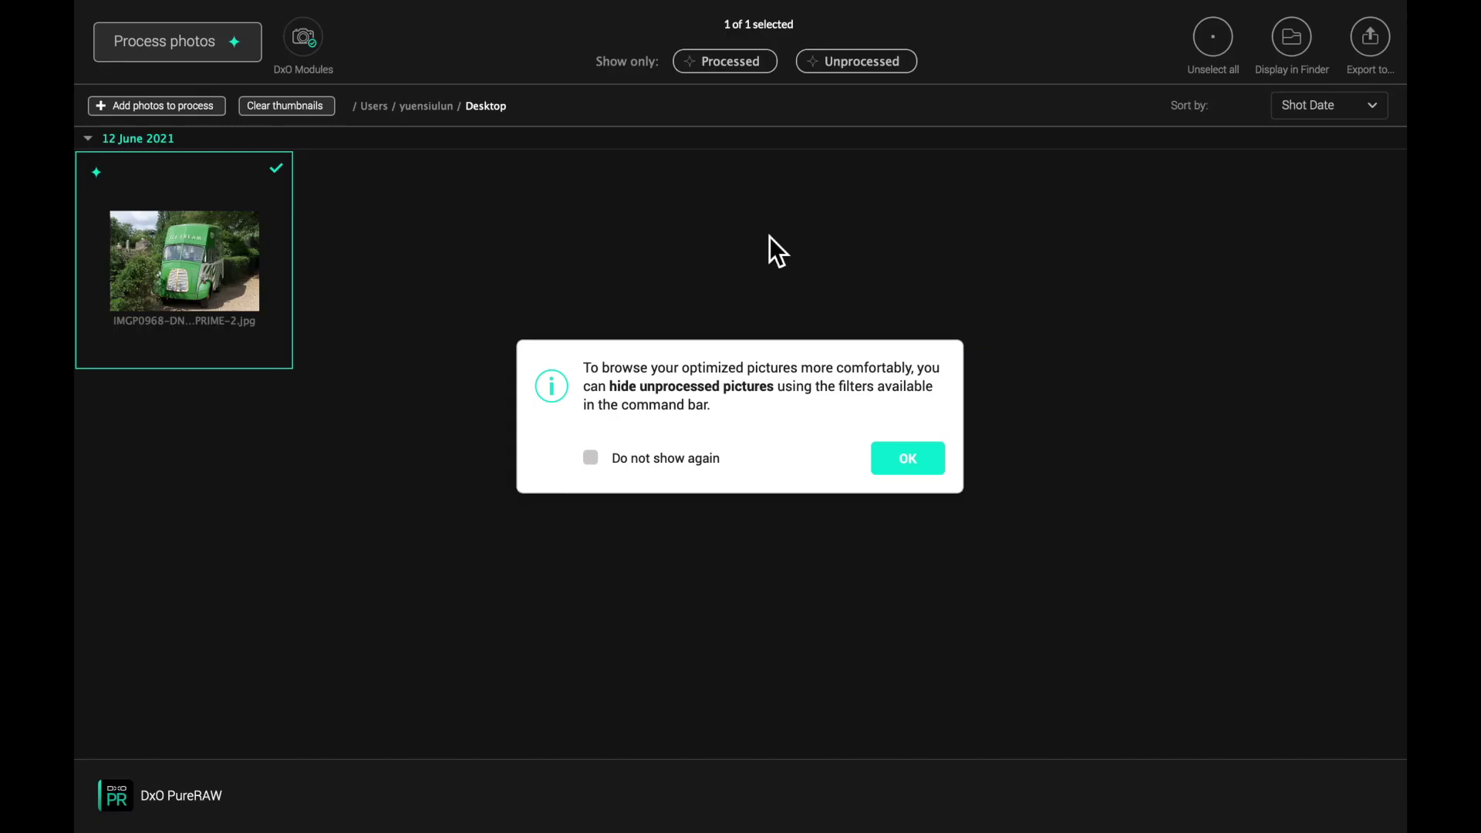
left_click(933, 456)
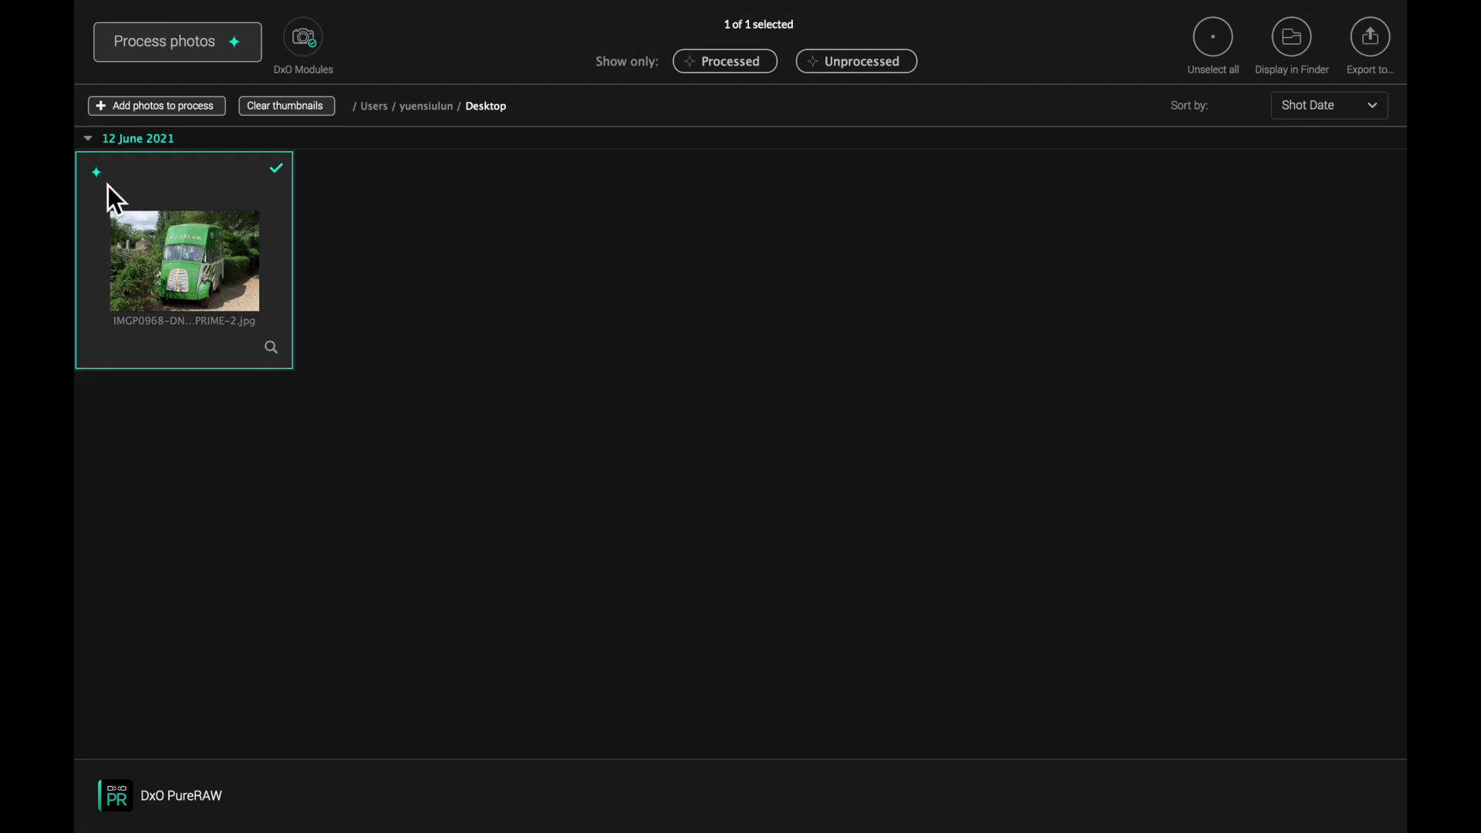
Try the Use CPU only option for DeepPRIME acceleration in the preferences and discard the change
left_click(173, 8)
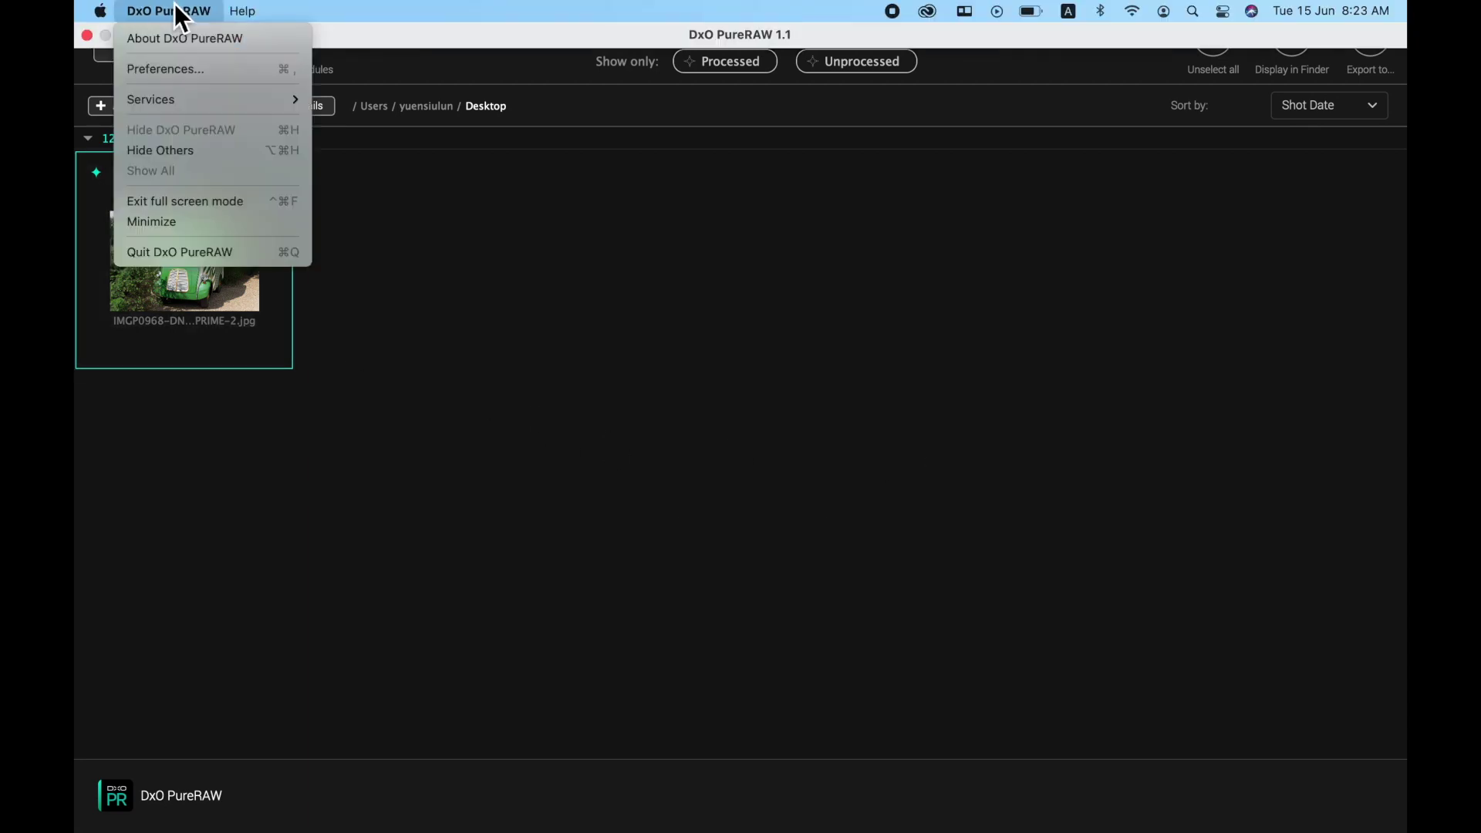
left_click(196, 71)
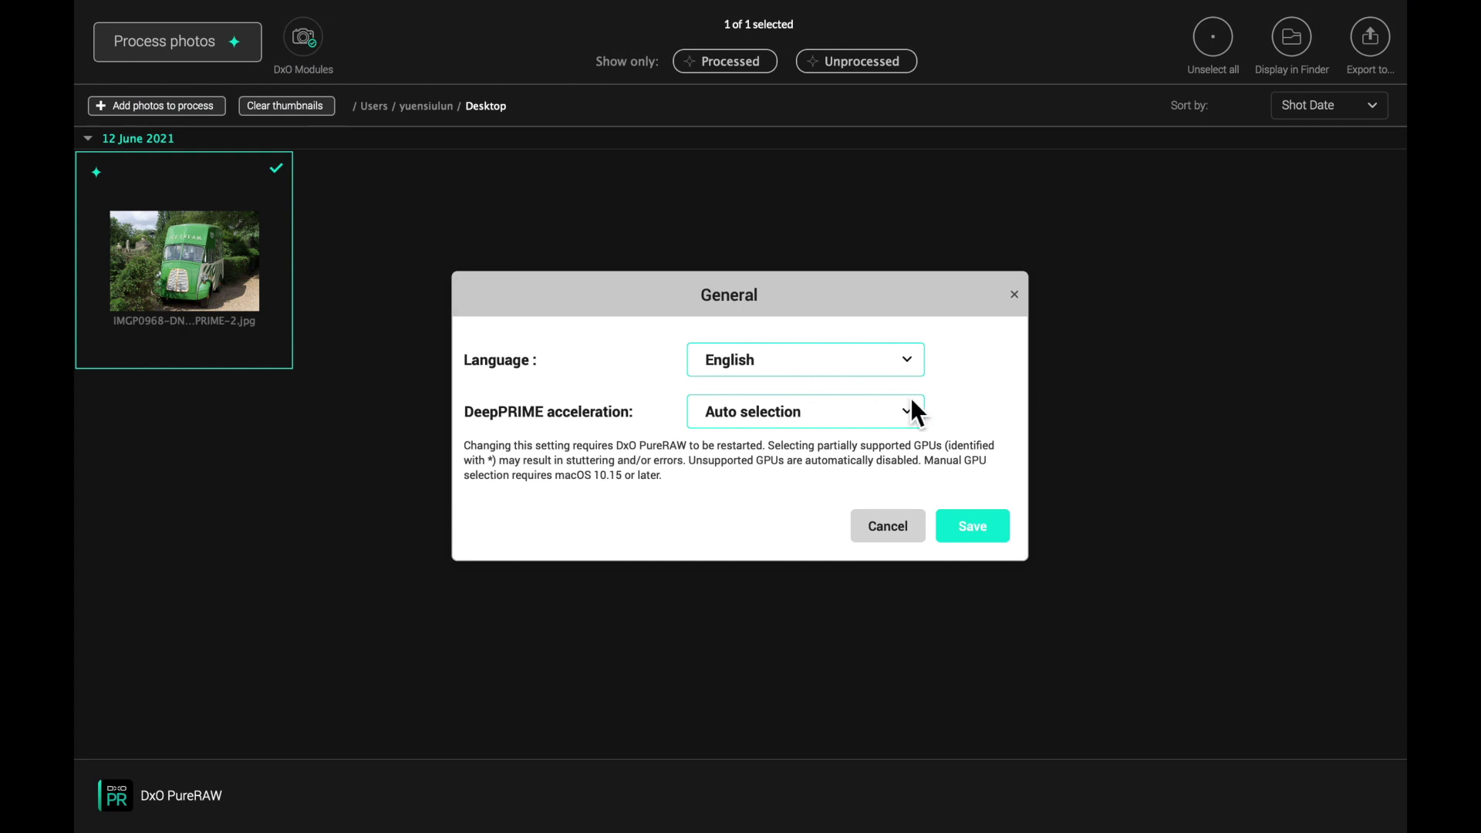
left_click(903, 417)
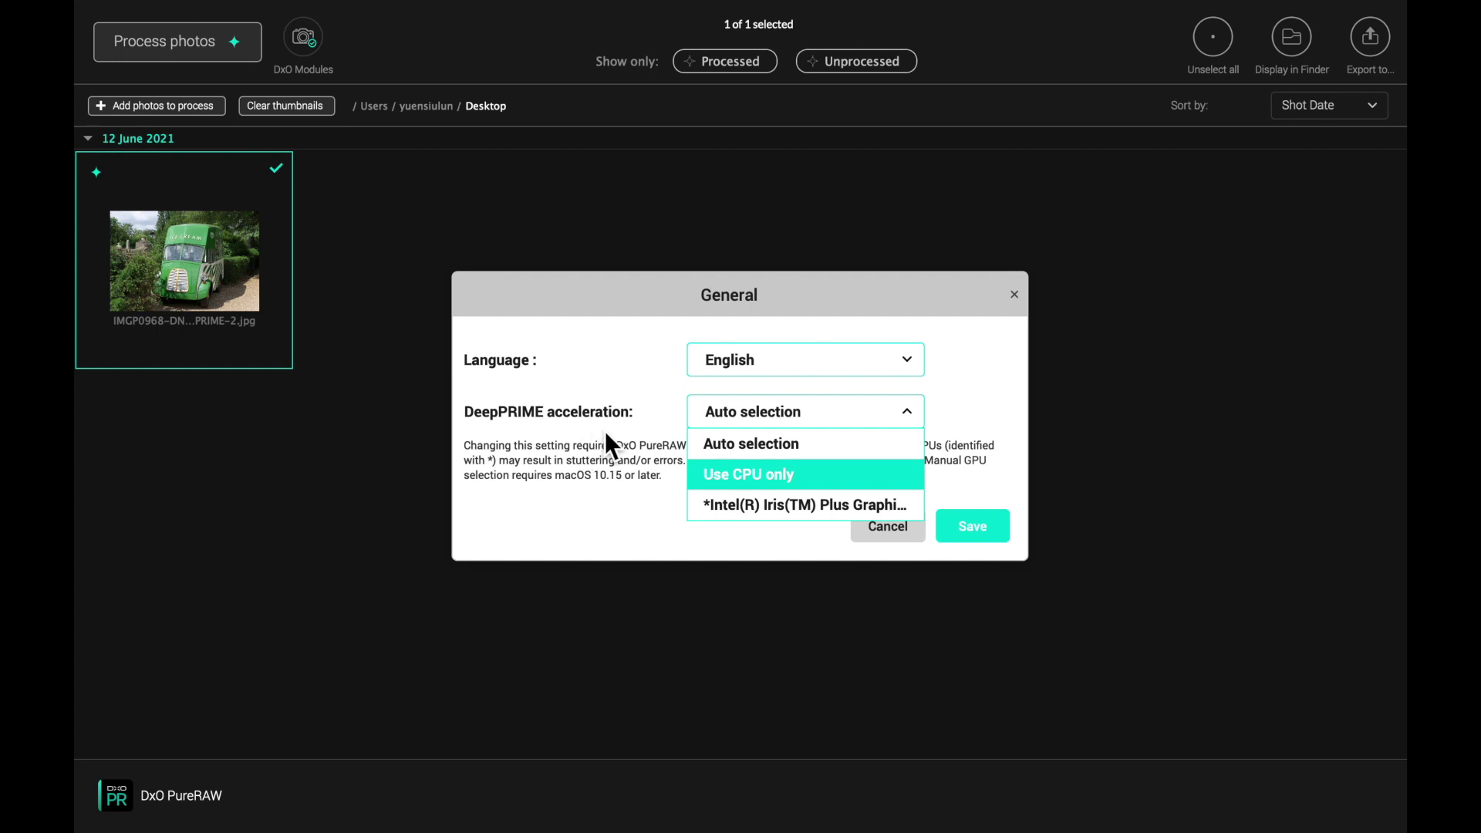
left_click(744, 475)
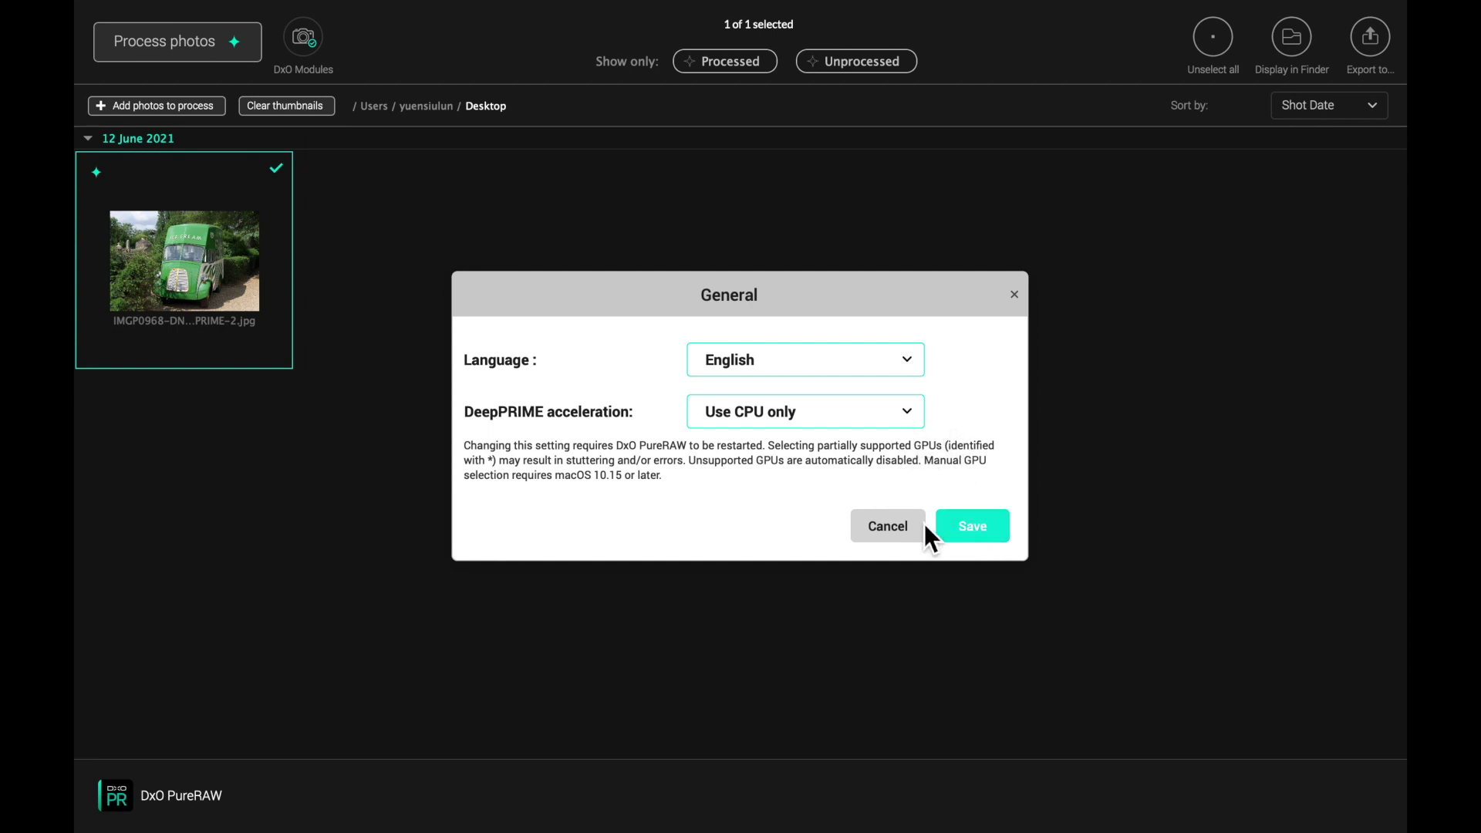
left_click(888, 528)
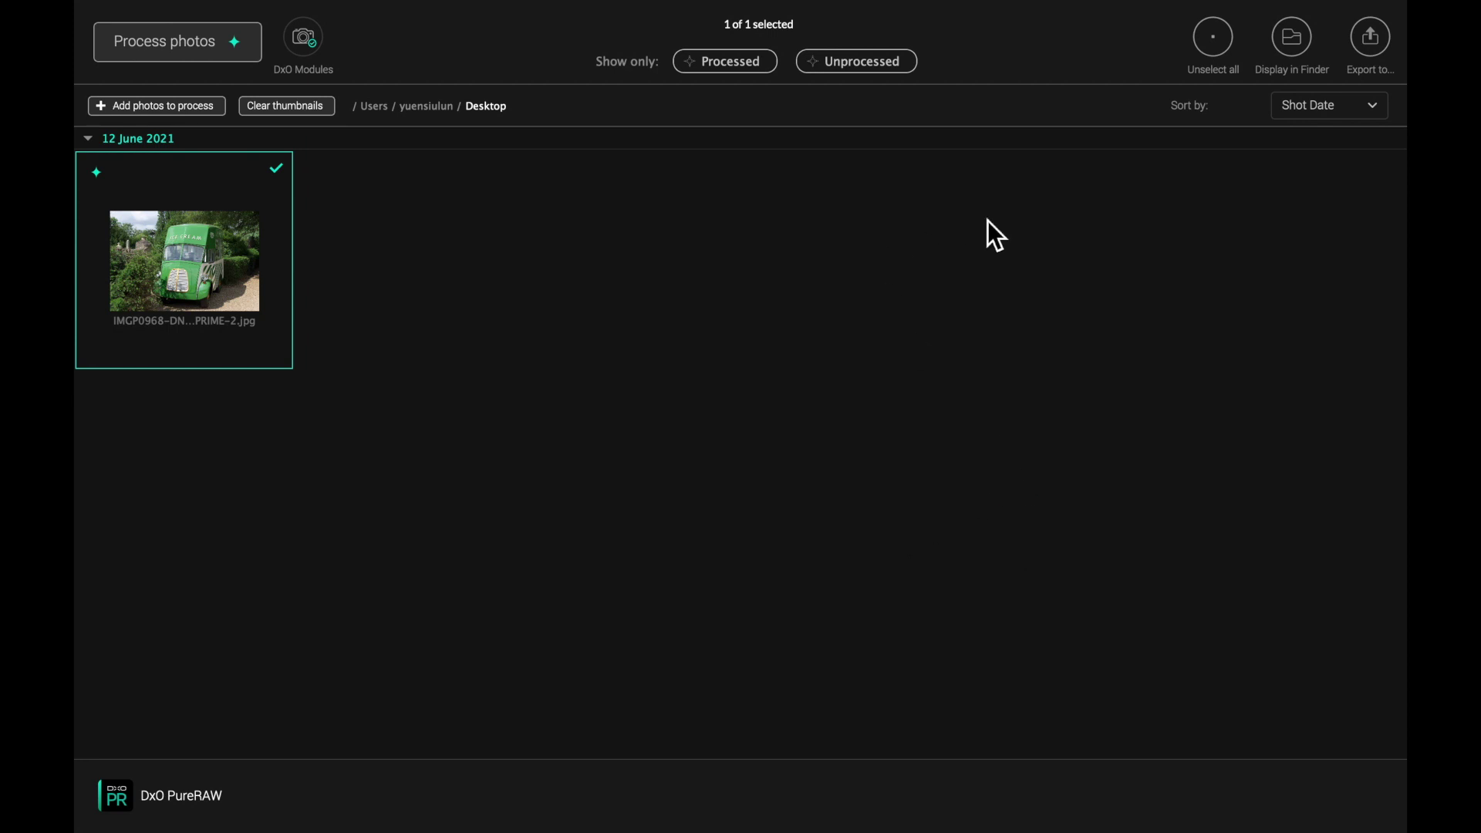
Export the processed photo to Adobe Photoshop 2021 without the original raw file
left_click(1385, 48)
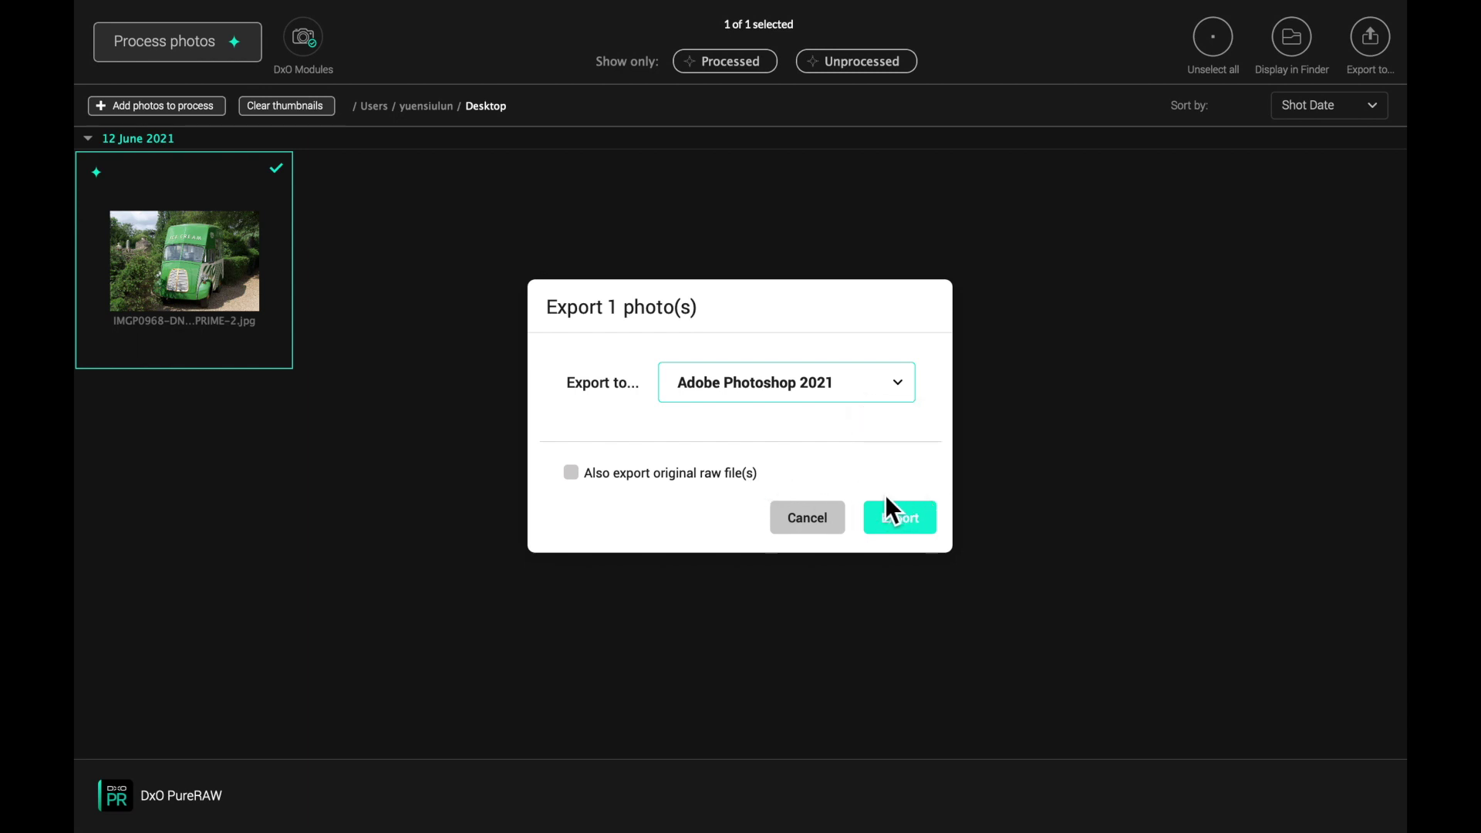
left_click(717, 474)
left_click(719, 474)
left_click(899, 519)
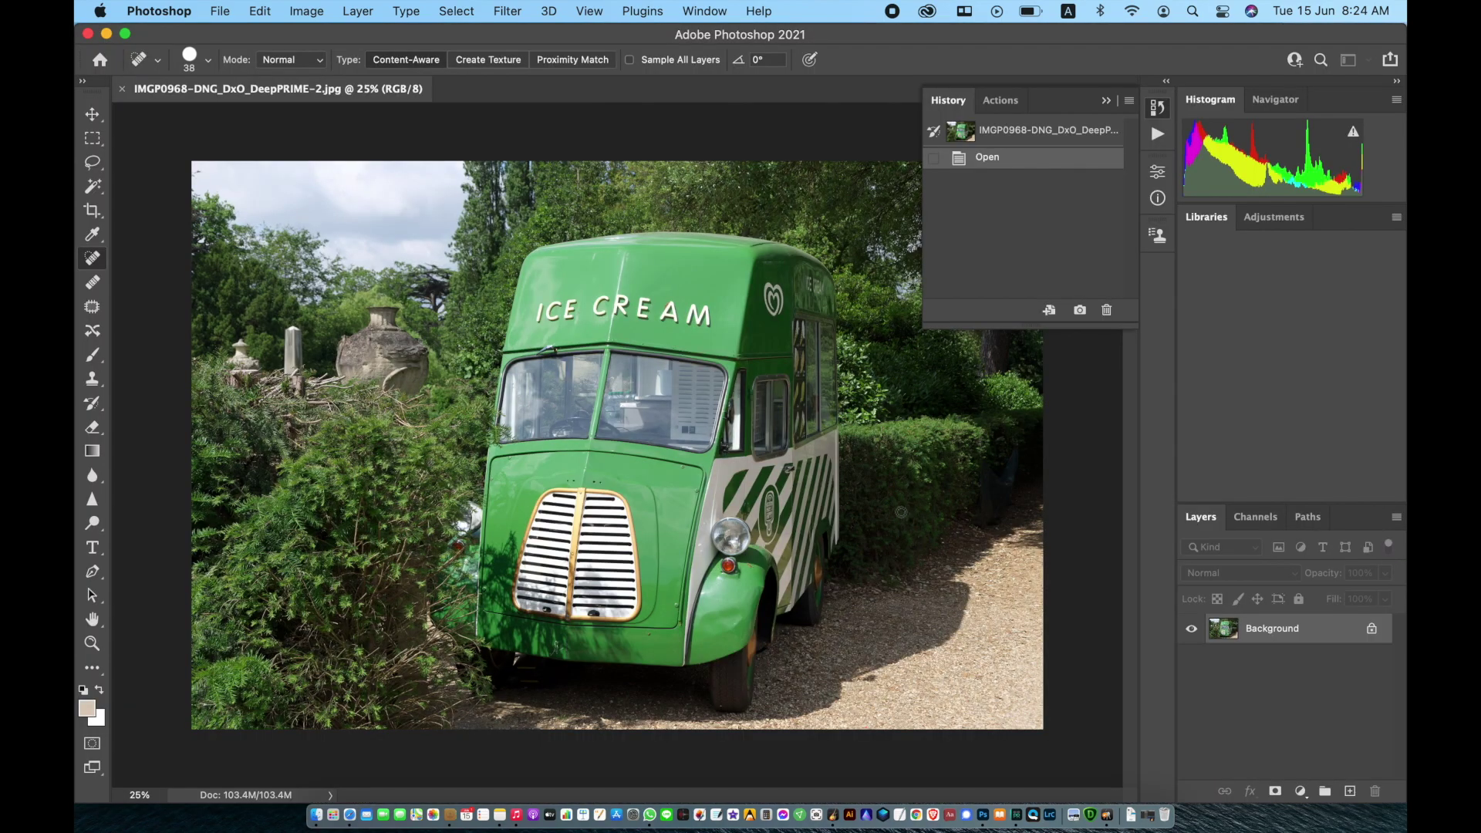
Examine the exported photo's detail at 100% around the headlight, wheel, grille, windscreen and ICE CREAM lettering
key("super+equal")
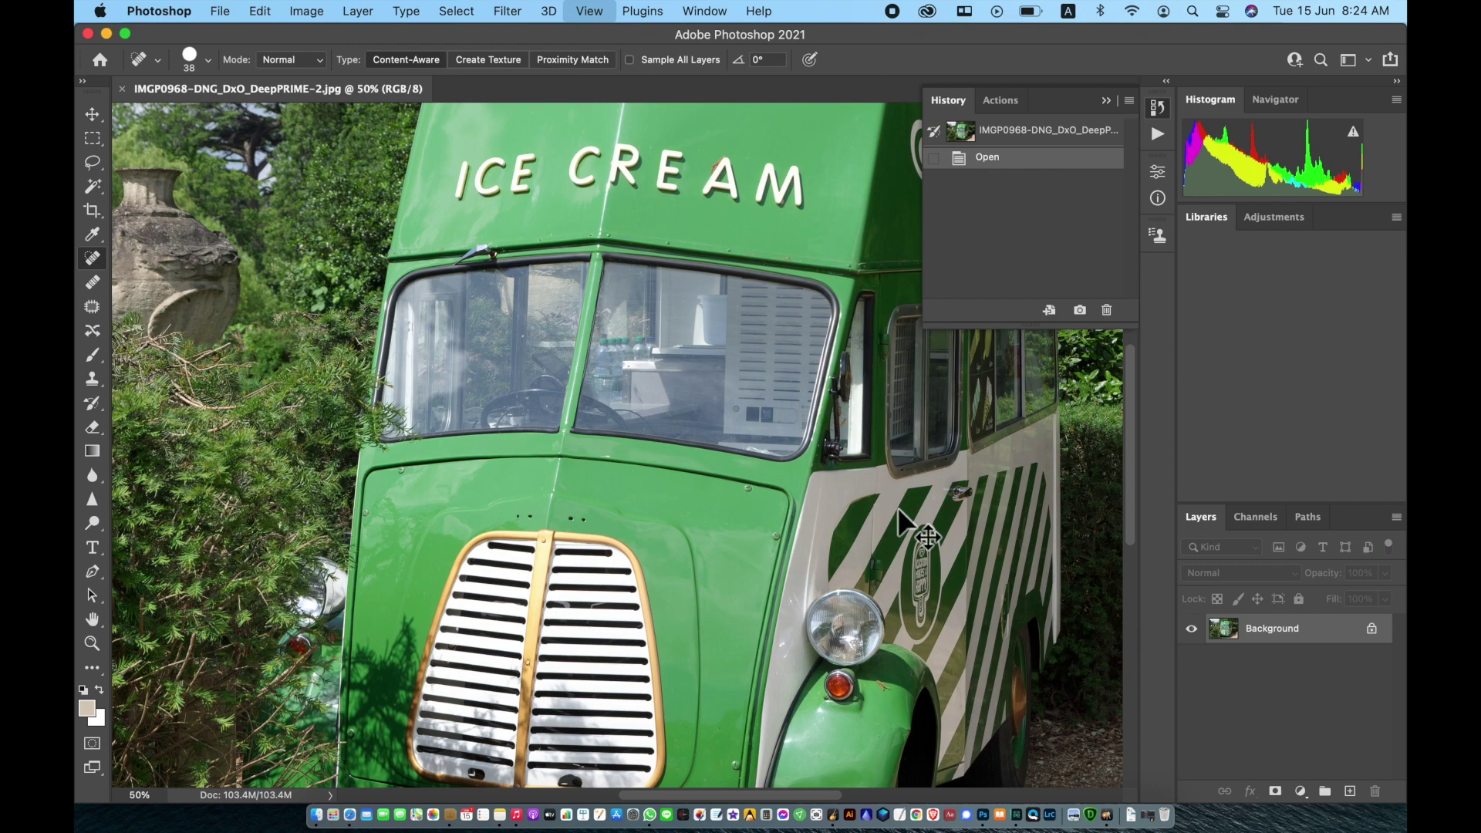
key("super+equal")
key("super+equal")
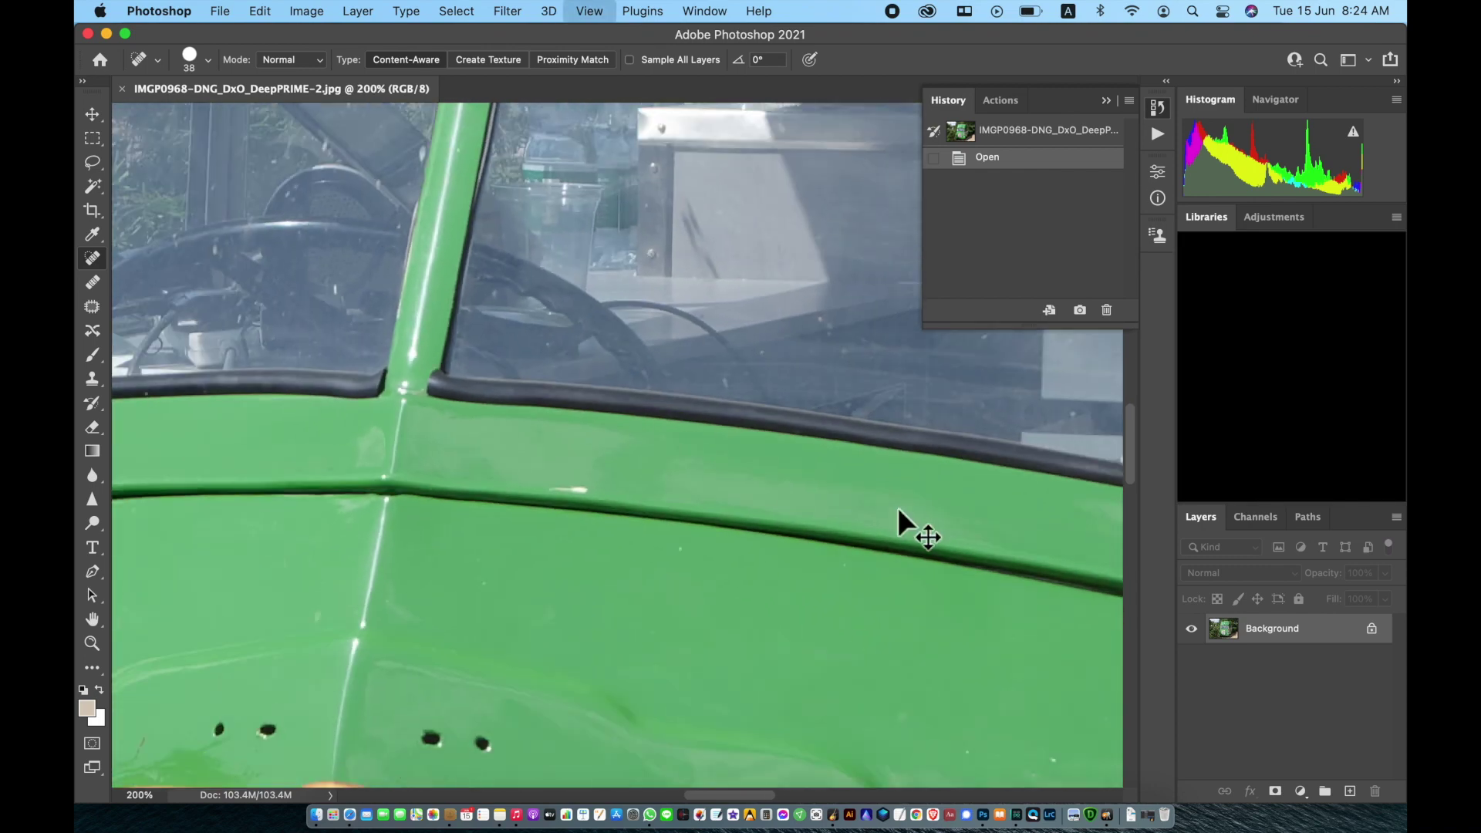
key("super+minus")
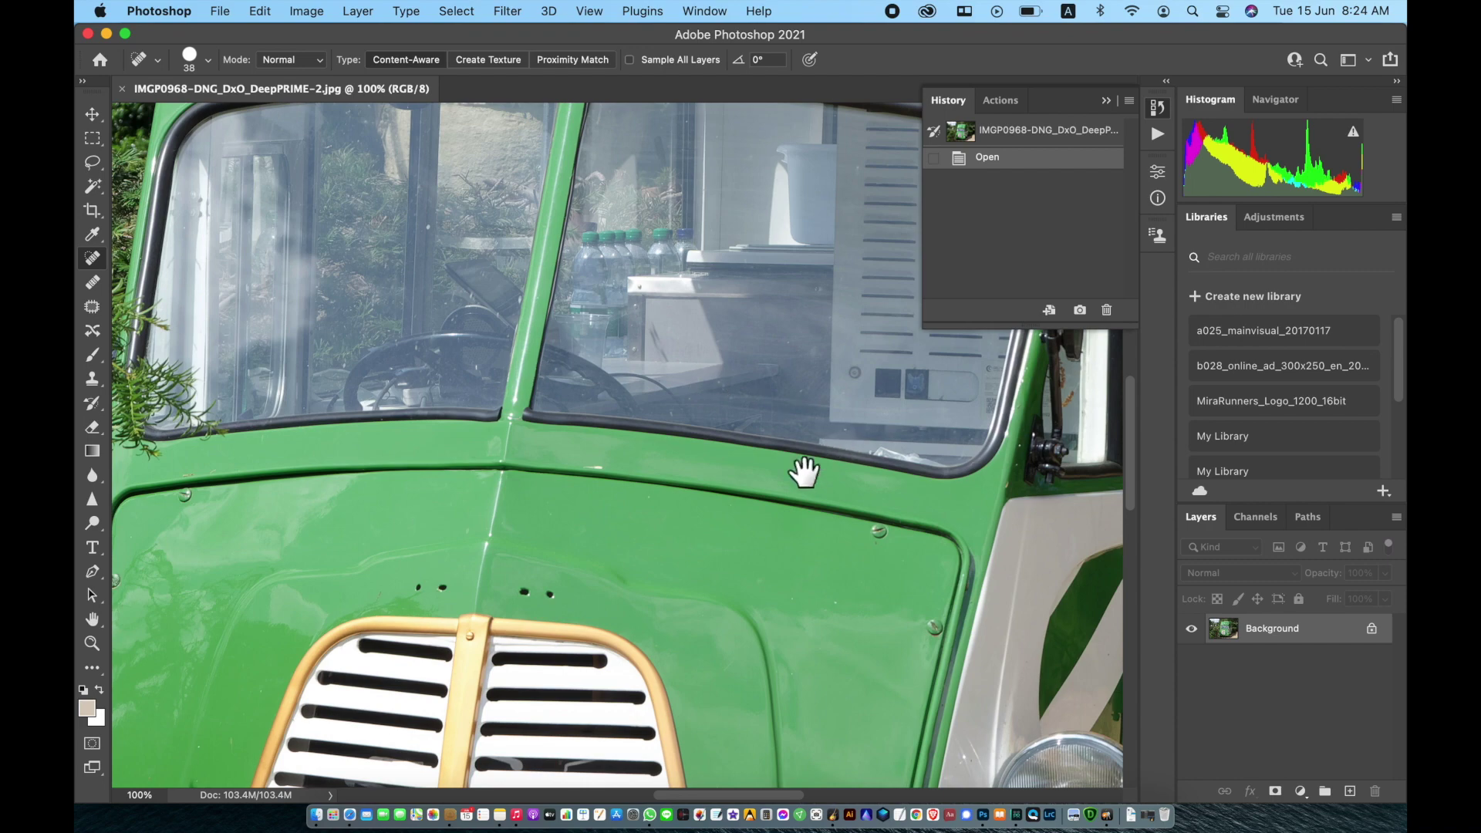
left_click_drag(803, 472, 655, 232)
left_click_drag(846, 384, 587, 299)
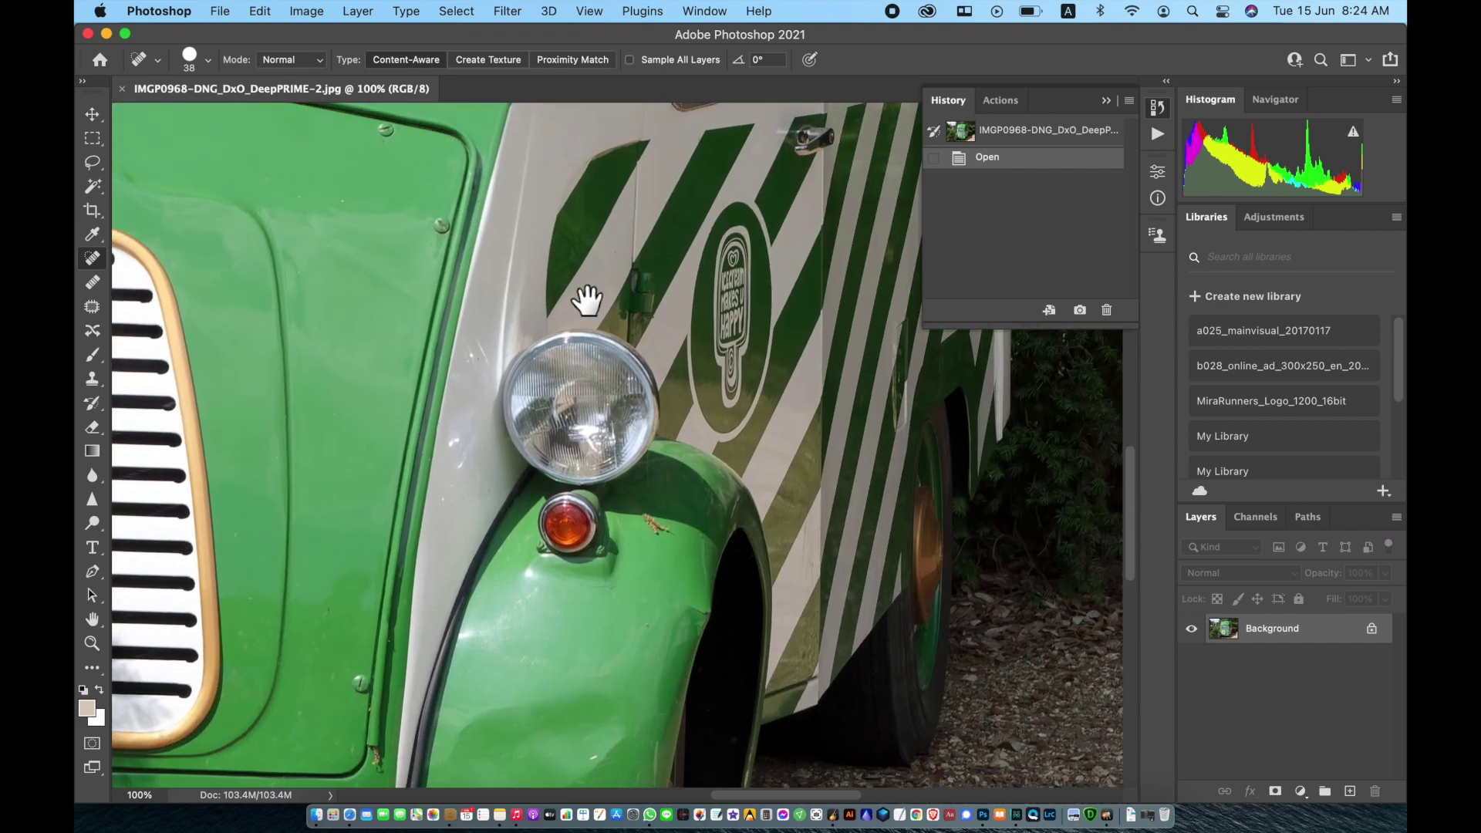
left_click_drag(711, 423, 843, 363)
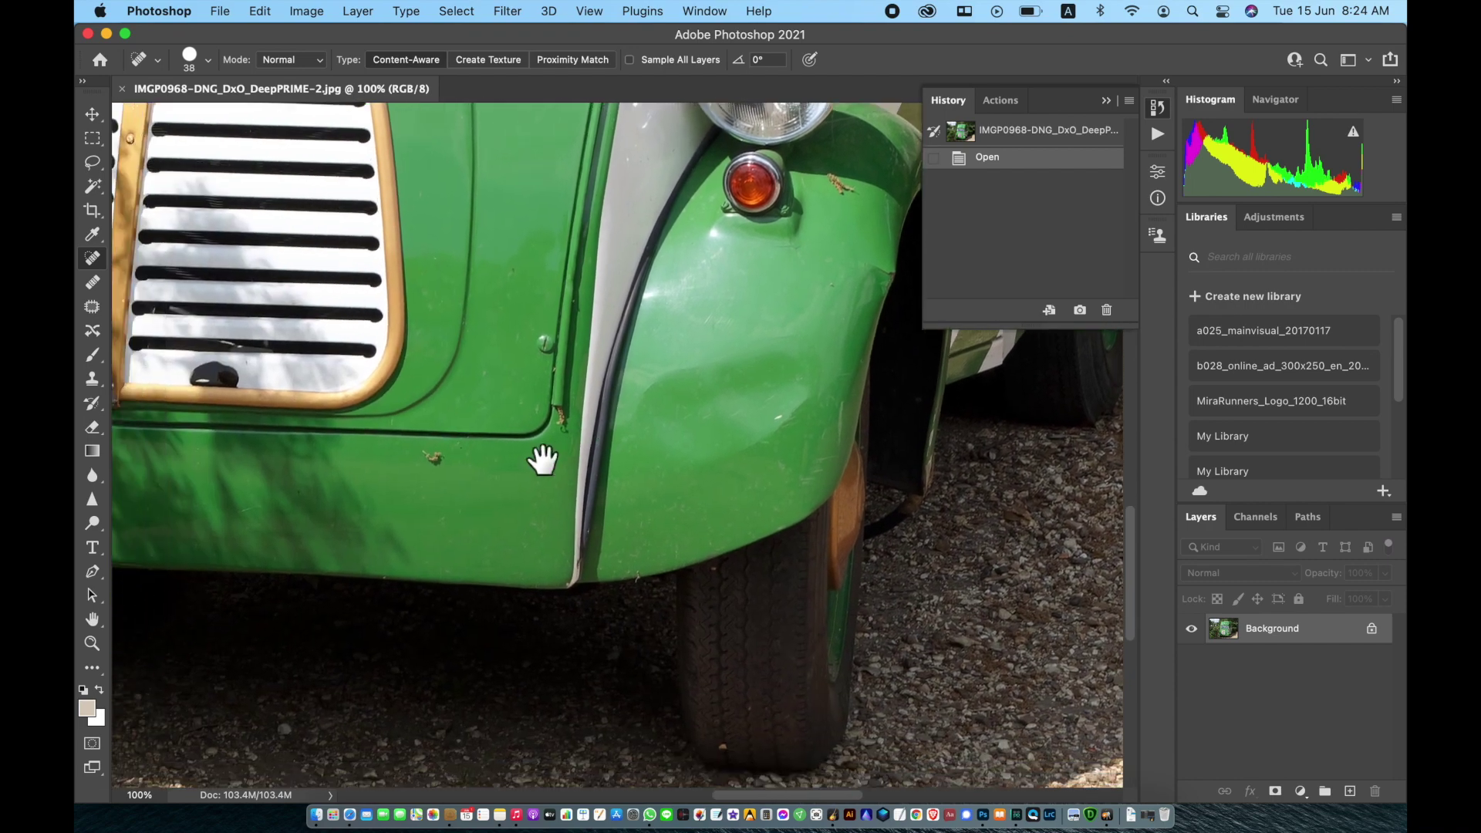
left_click_drag(543, 460, 813, 460)
left_click_drag(625, 506, 777, 642)
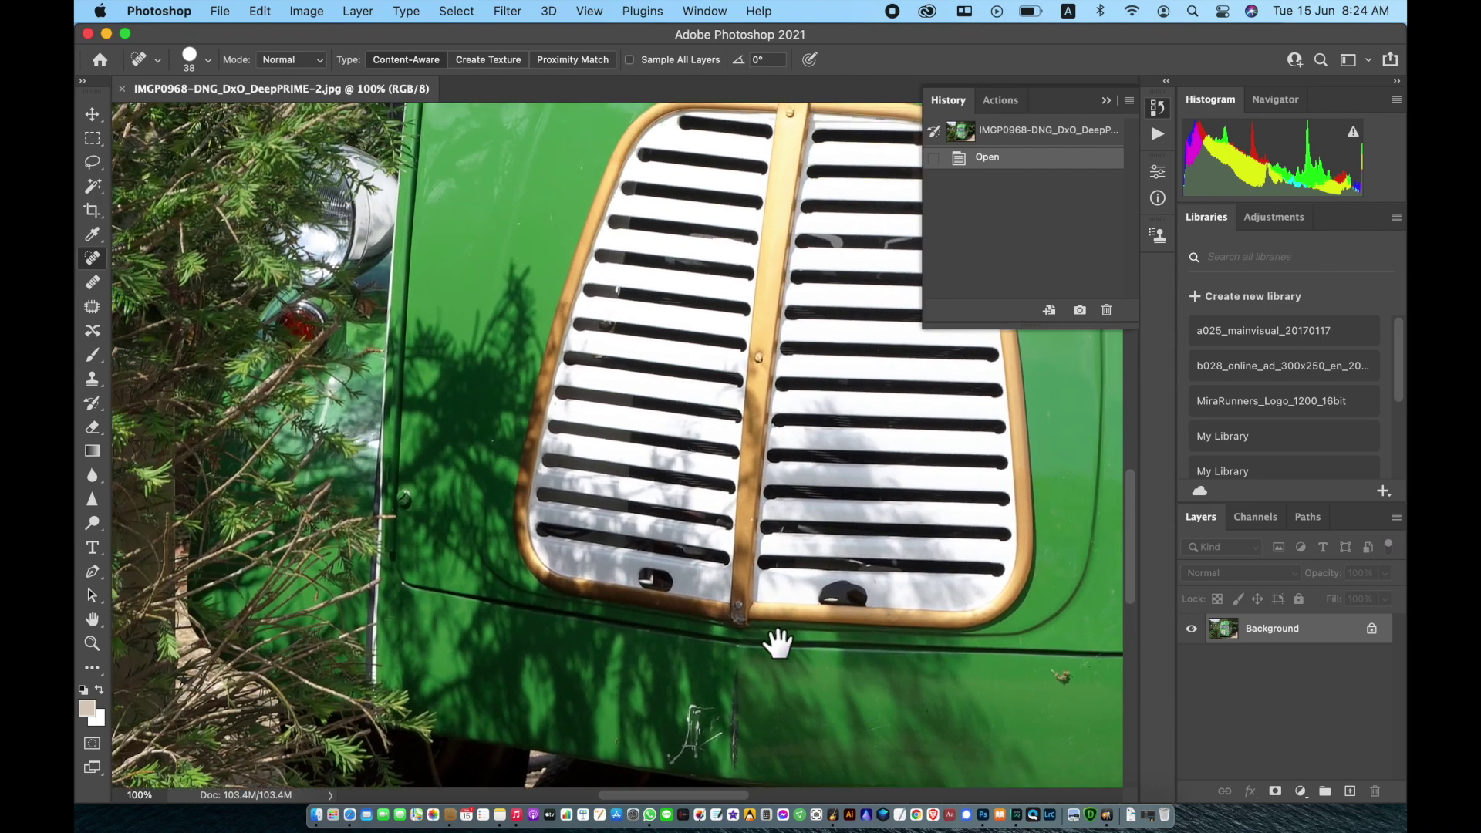
left_click_drag(615, 472, 549, 674)
left_click_drag(625, 410, 621, 568)
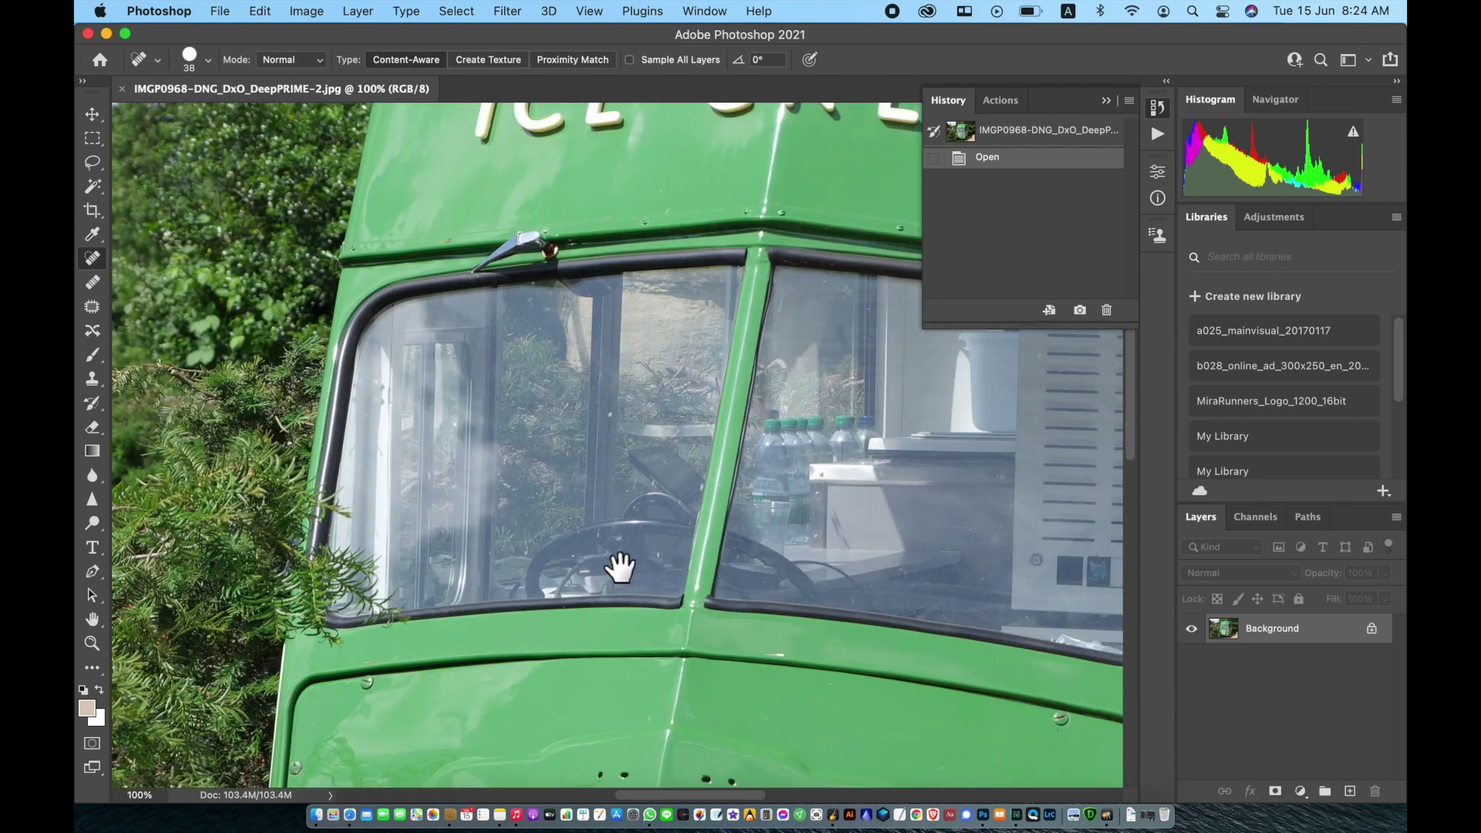
left_click_drag(506, 459, 433, 535)
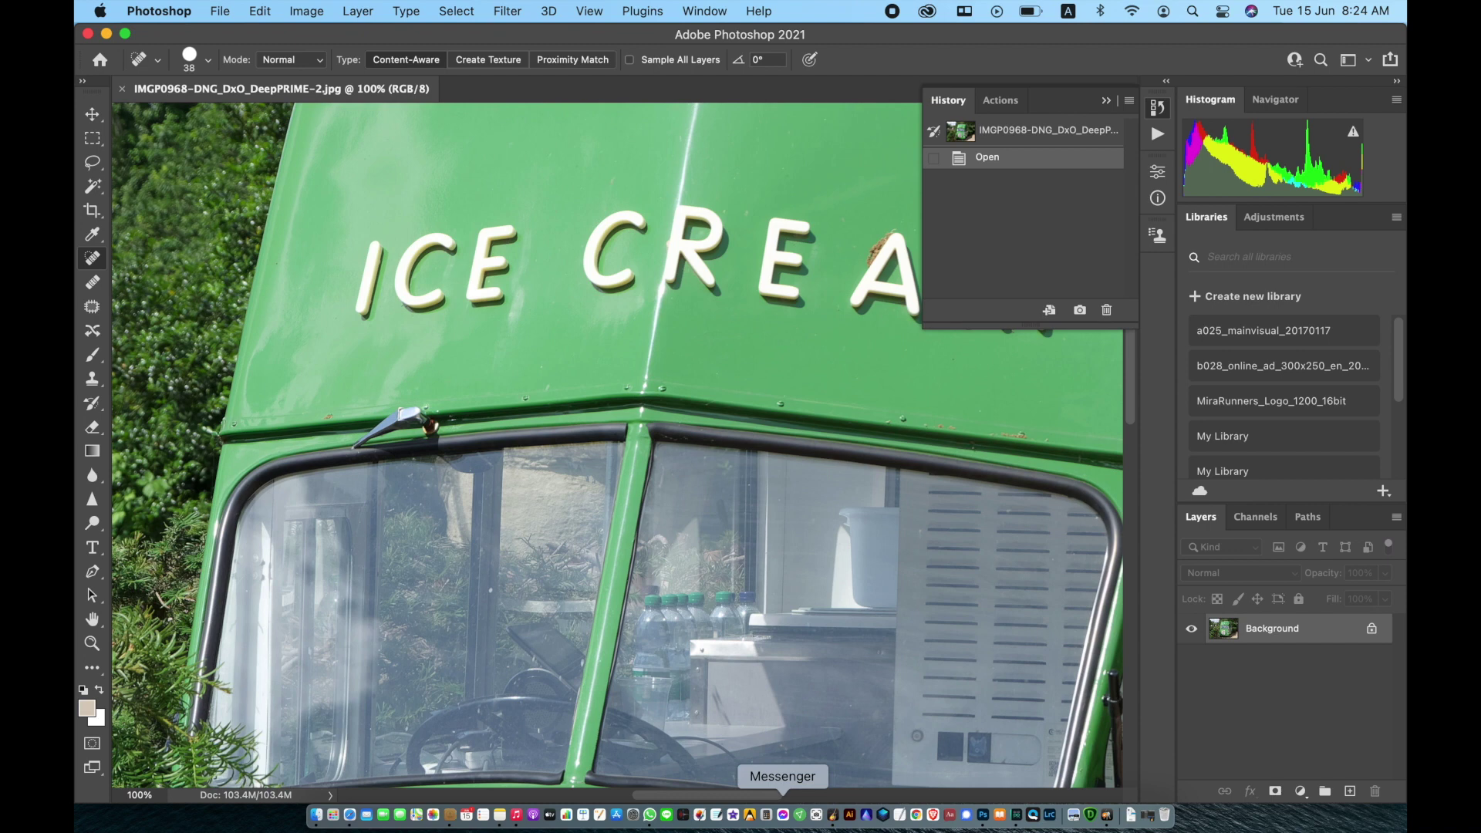